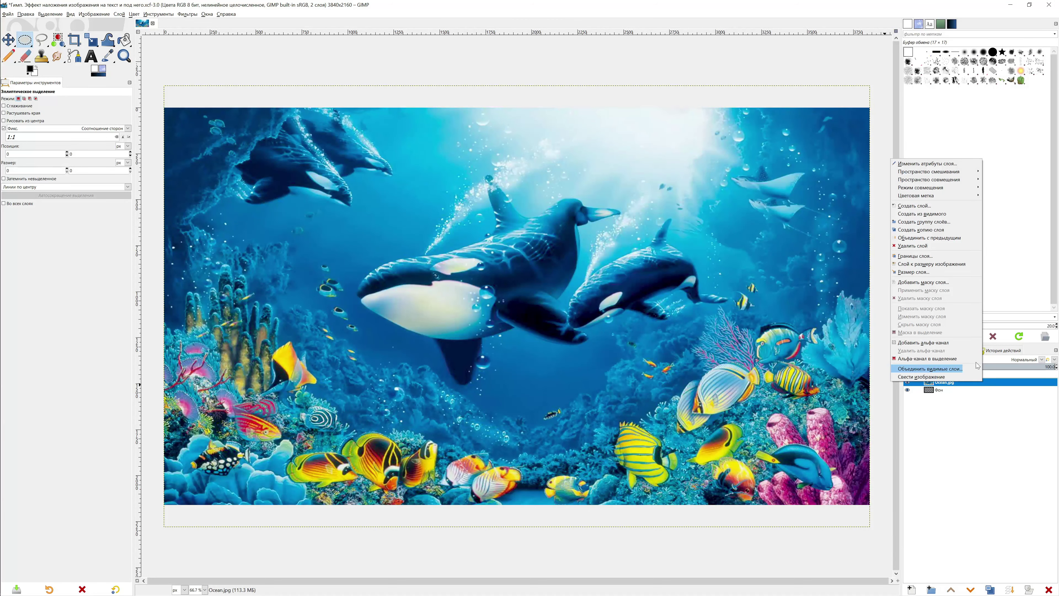
# Add an alpha channel to the Ocean.jpg layer and choose the Impact Condensed font for the Text tool
pyautogui.click(974, 342)
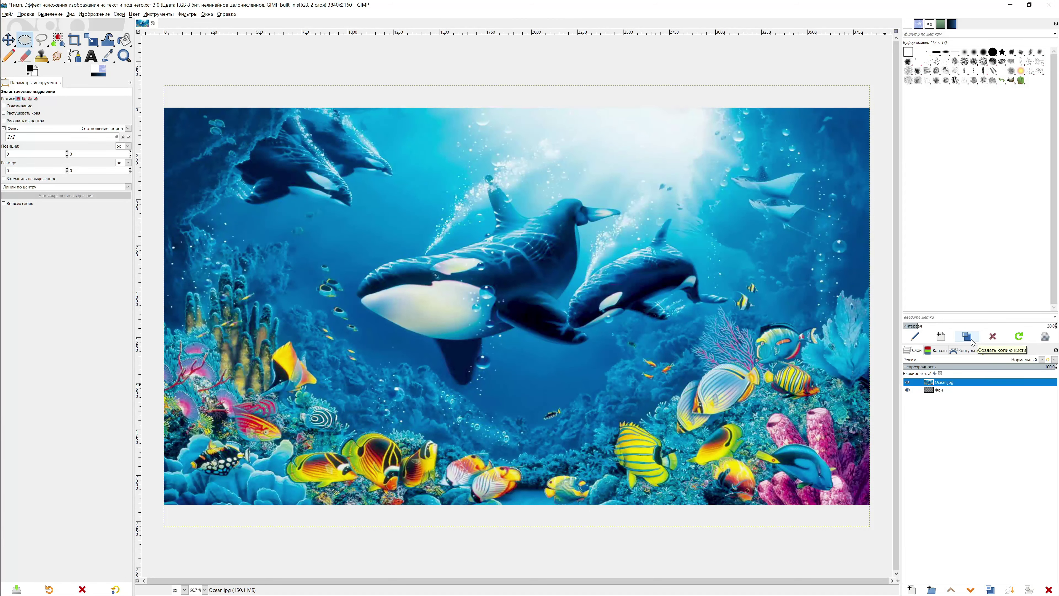
pyautogui.click(91, 57)
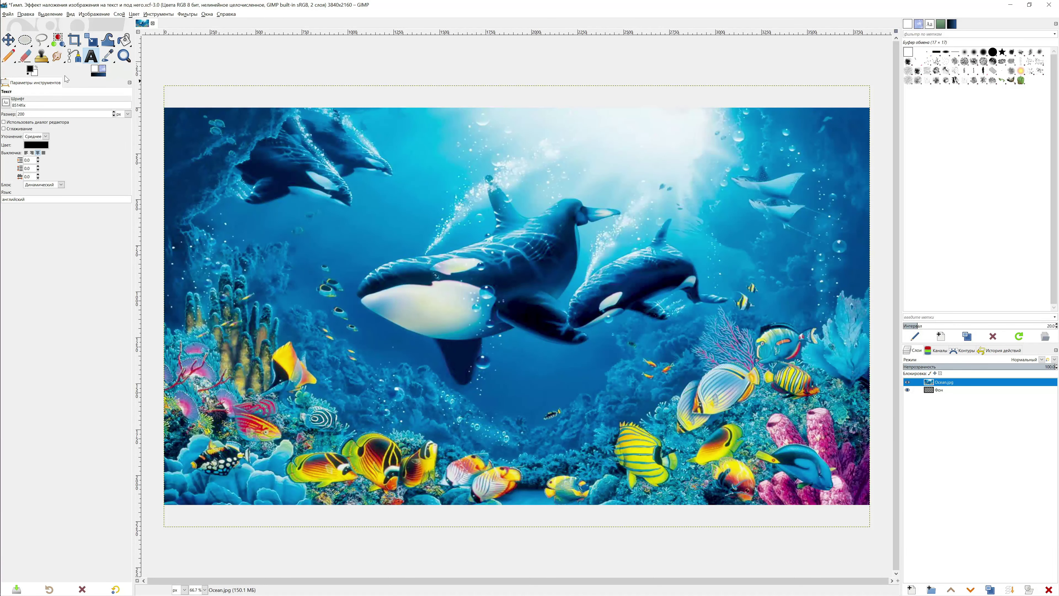
pyautogui.click(7, 103)
pyautogui.write('impac')
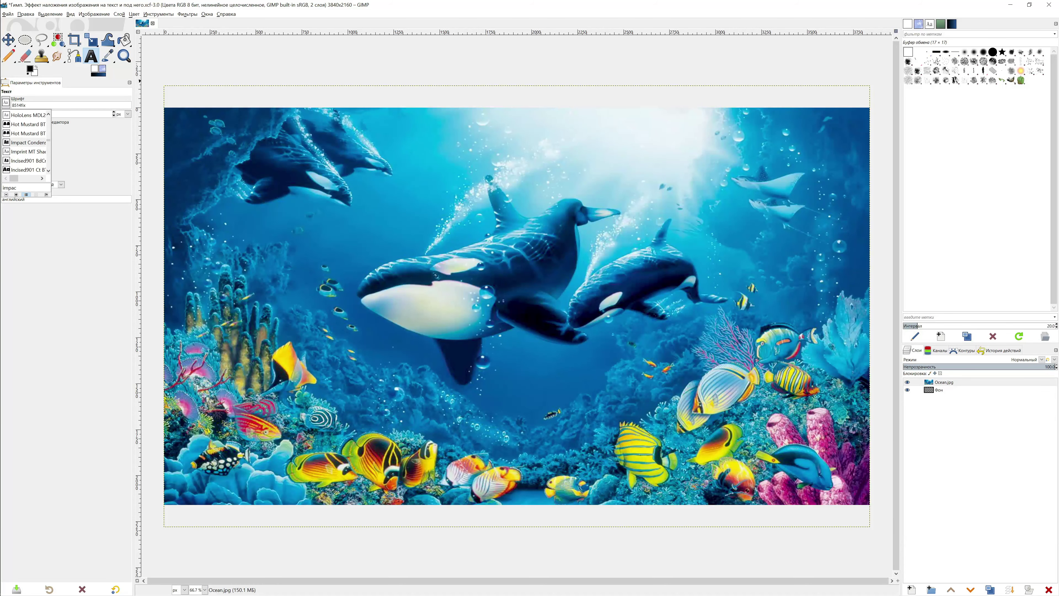
pyautogui.press('Return')
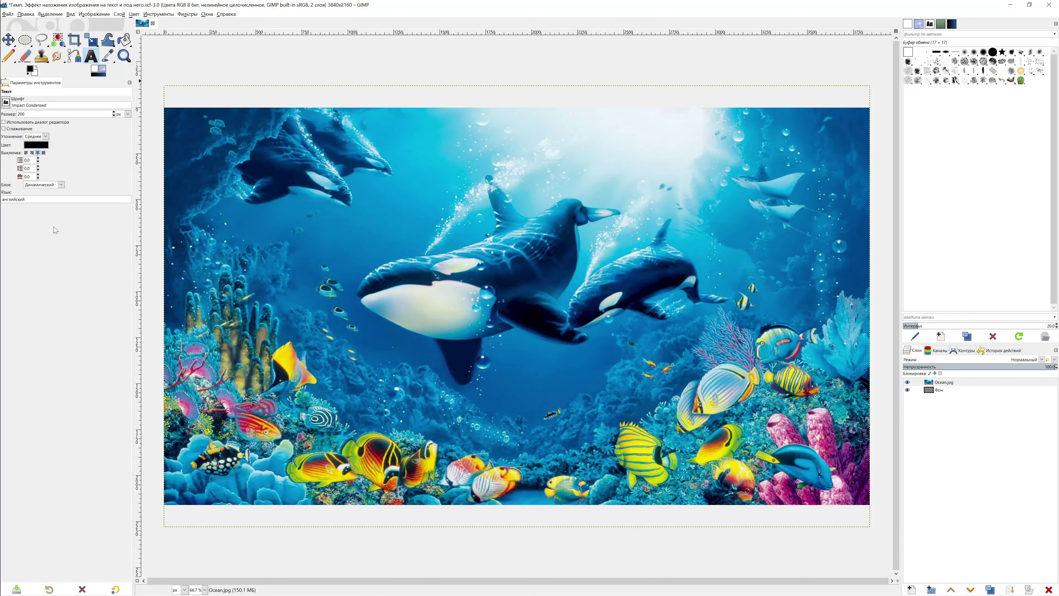
# Write "ОКЕАН.." across the ocean picture in white at a text size of 1100 px
pyautogui.doubleClick(21, 114)
pyautogui.write('110')
pyautogui.click(37, 68)
pyautogui.click(188, 252)
pyautogui.write('O')
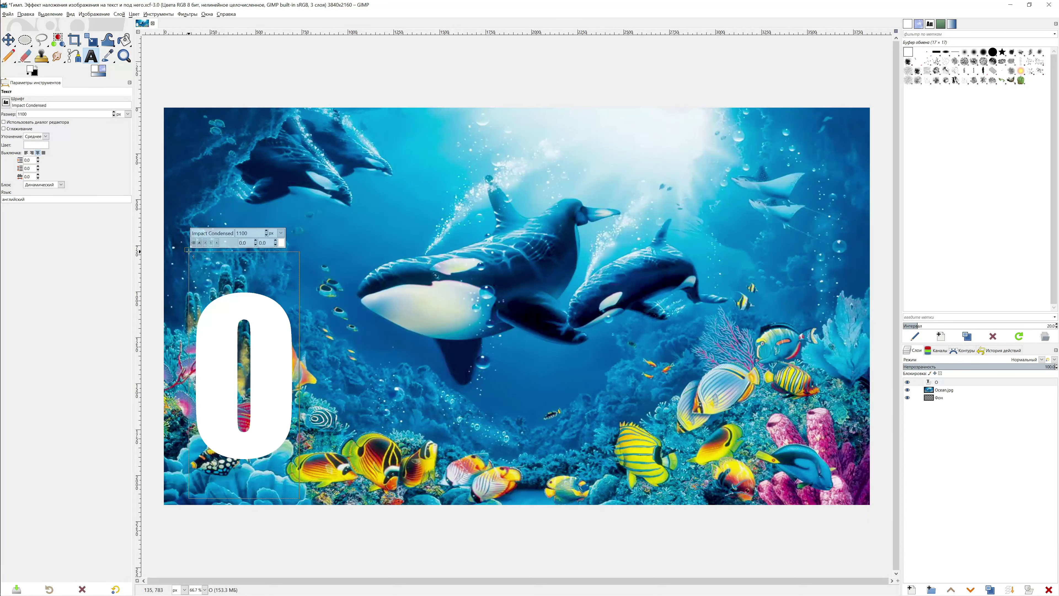
pyautogui.write('КЕАН.')
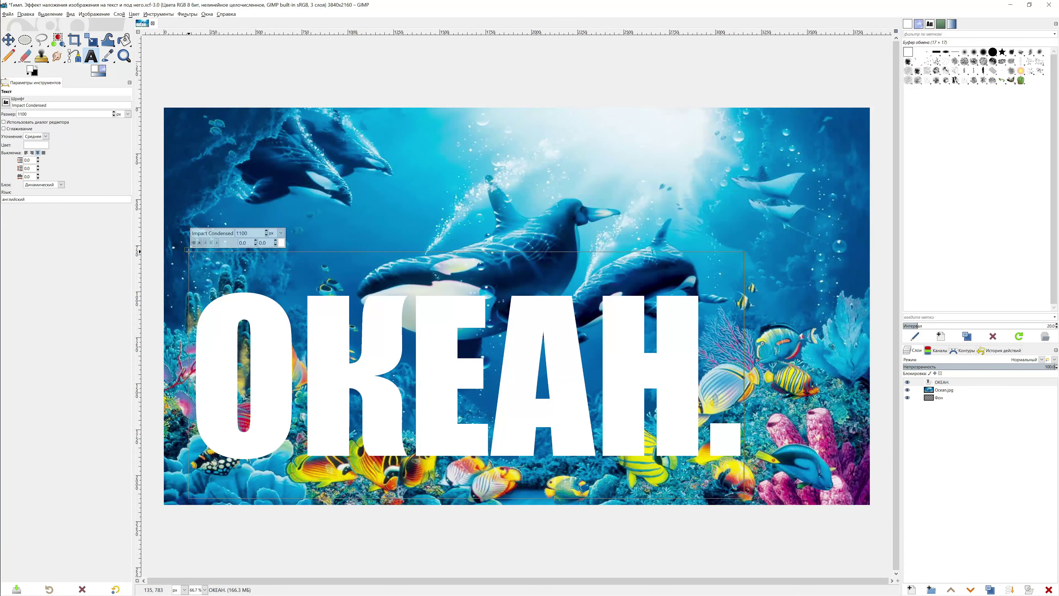
pyautogui.write('.')
# Centre the text layer on the image both horizontally and vertically with the Align tool
pyautogui.click(8, 41)
pyautogui.click(54, 54)
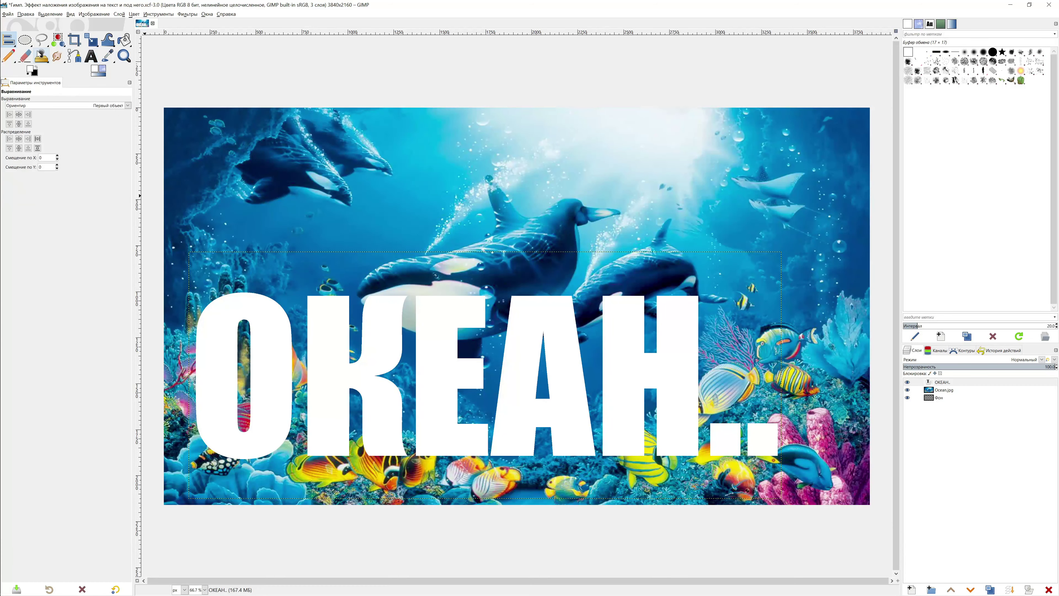
pyautogui.click(218, 330)
pyautogui.click(19, 115)
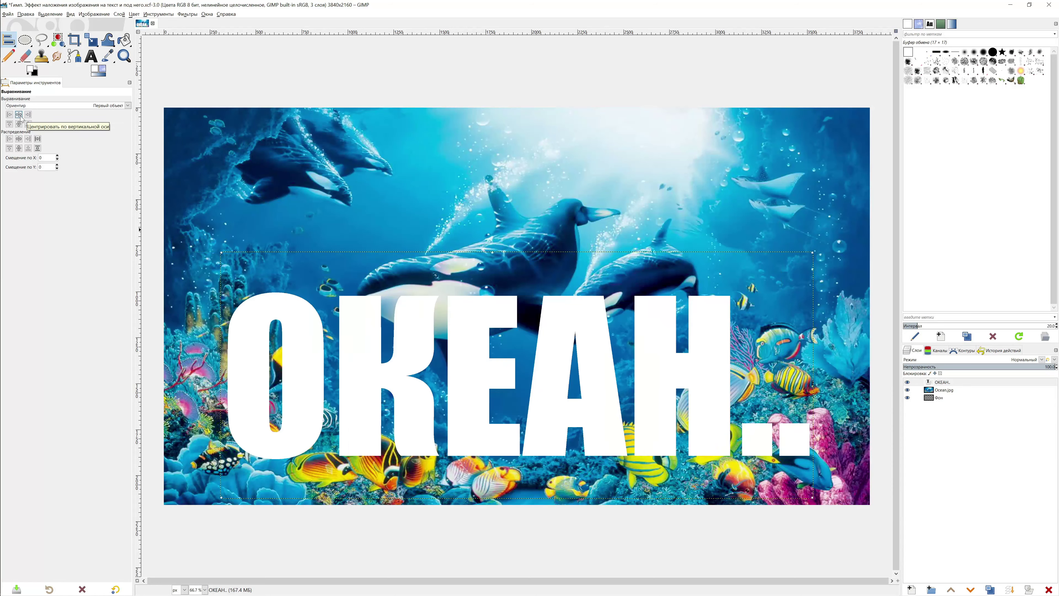
pyautogui.click(19, 124)
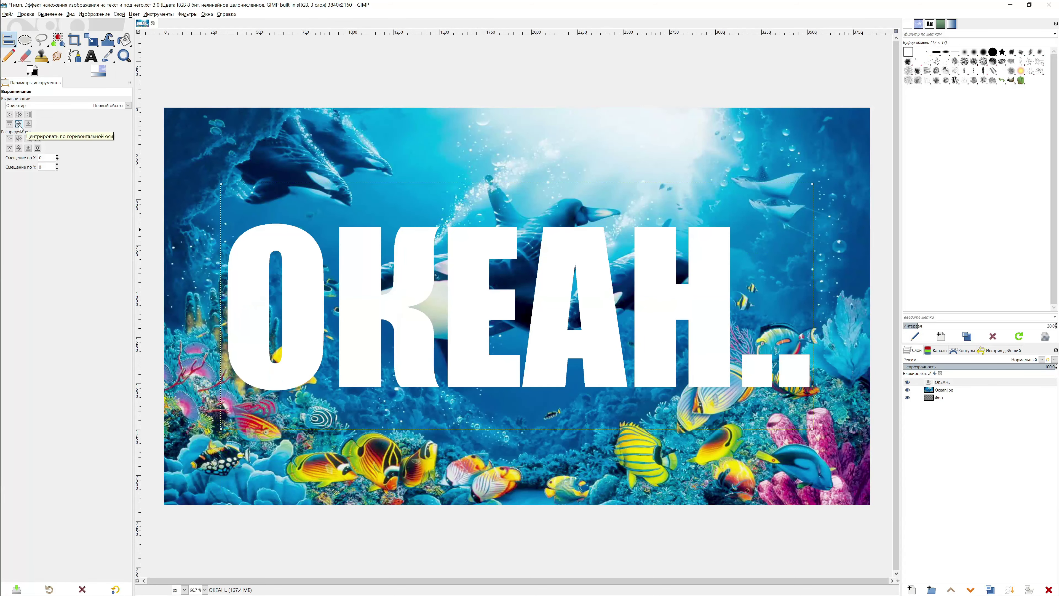
# Turn the text layer's alpha into a selection and save that selection to a channel
pyautogui.rightClick(982, 383)
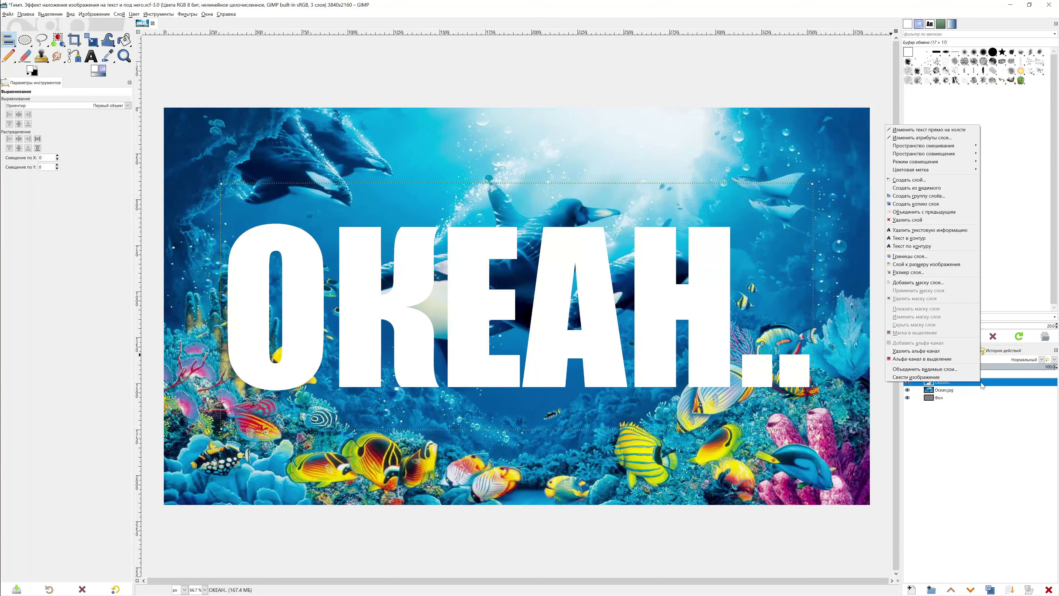
pyautogui.click(977, 359)
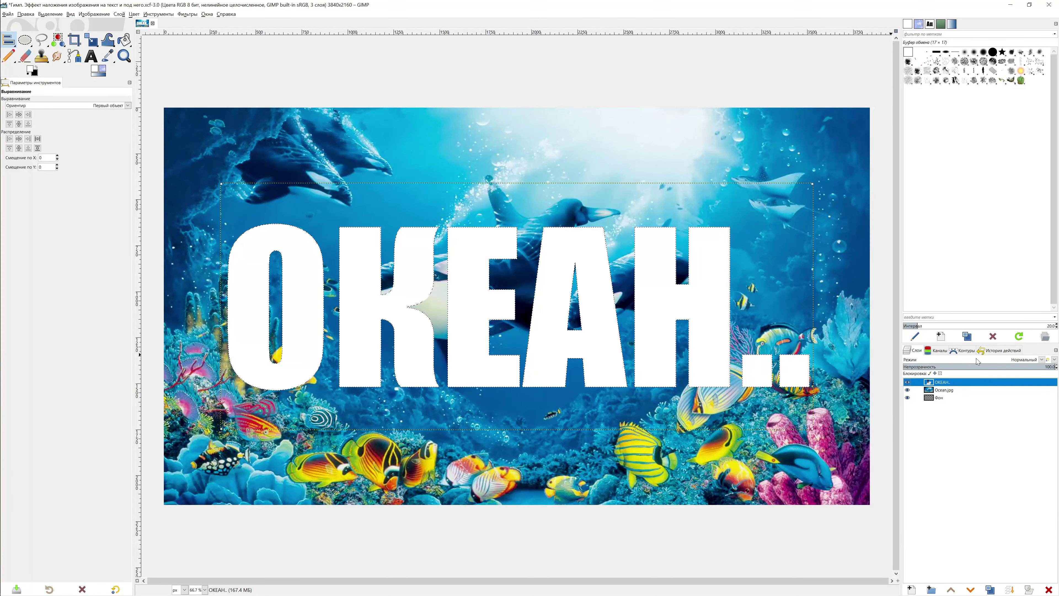
pyautogui.rightClick(469, 314)
pyautogui.moveTo(496, 336)
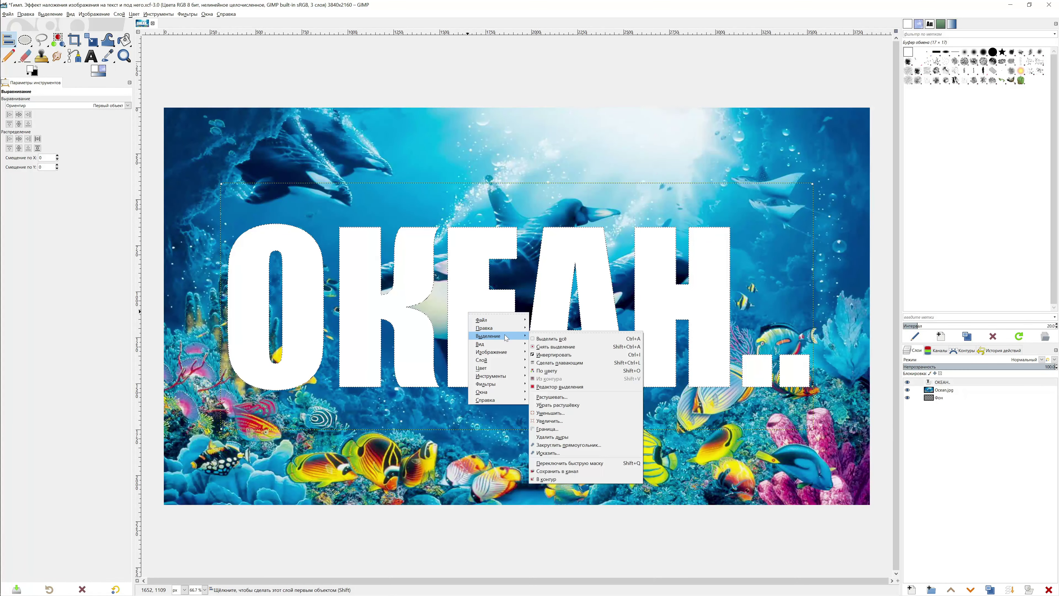
pyautogui.click(597, 474)
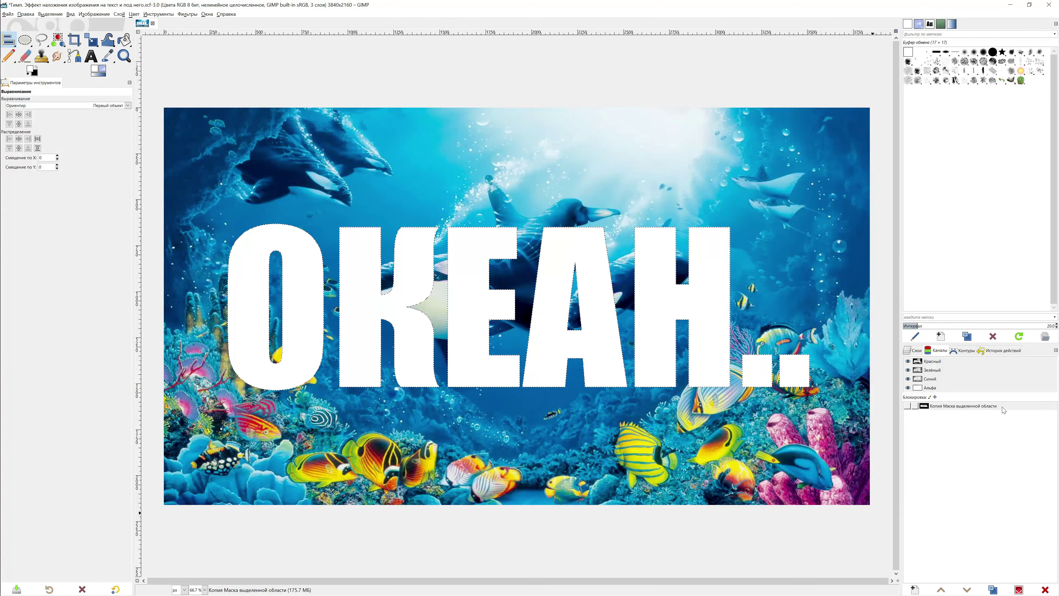
# Remove the selection around the letters and make the saved selection mask channel visible
pyautogui.rightClick(453, 339)
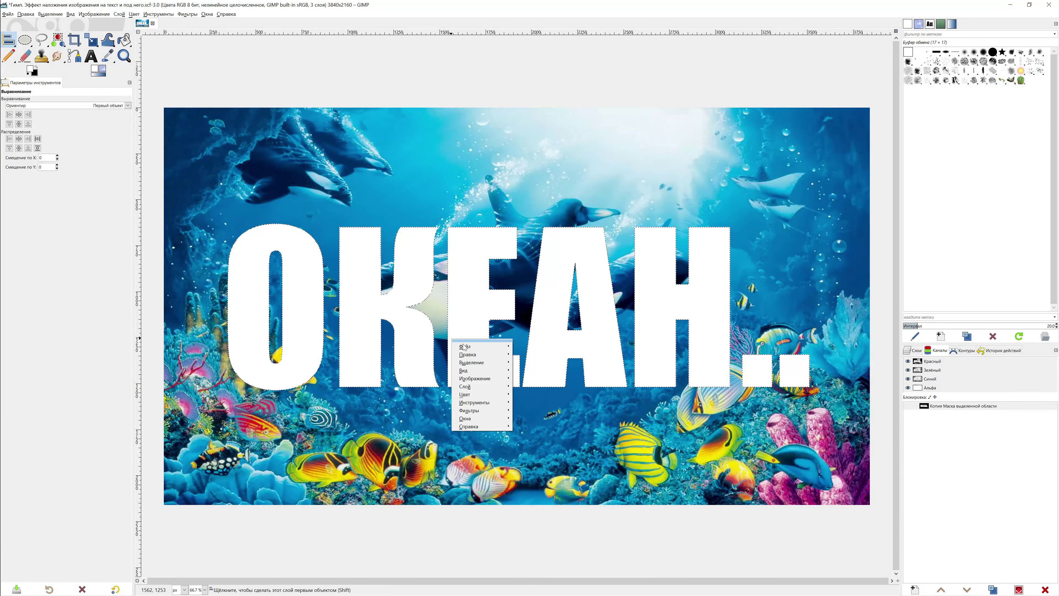
pyautogui.moveTo(492, 366)
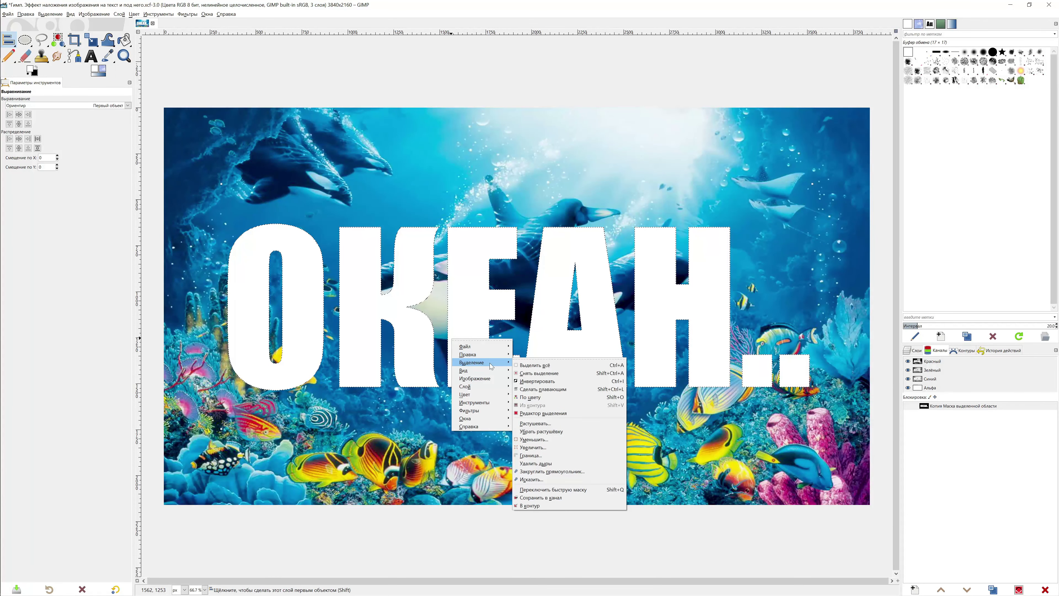
pyautogui.click(558, 372)
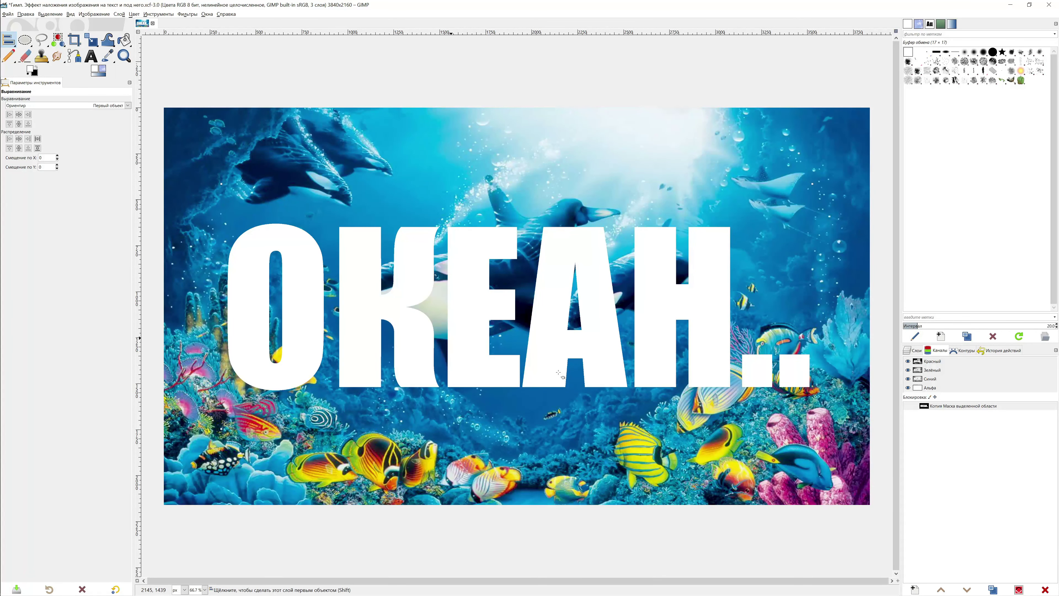
pyautogui.click(908, 406)
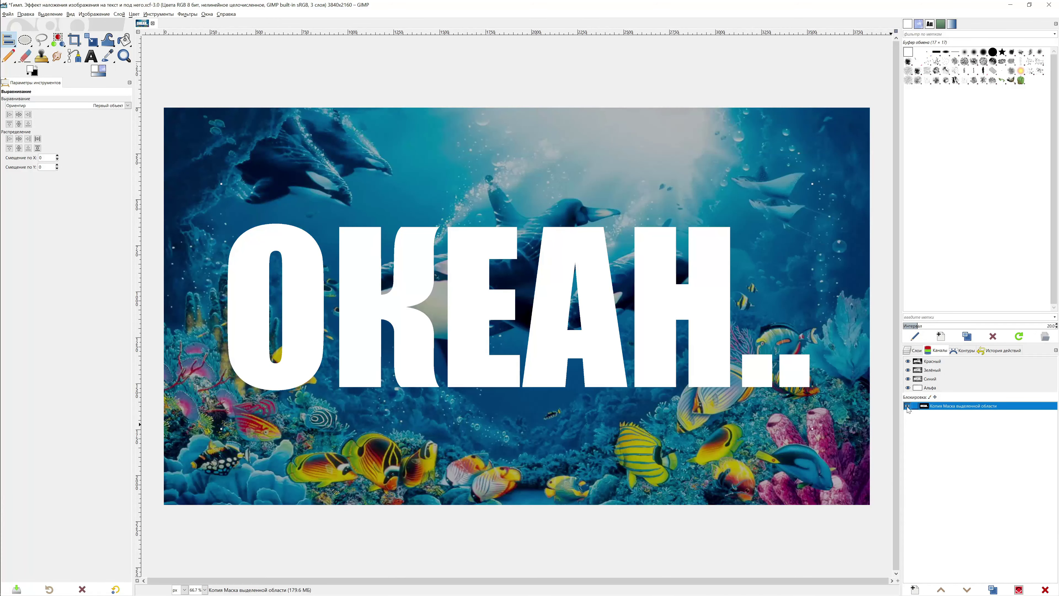
# Reset the colours to the defaults and set up the Eraser with the Splats 02 brush at size 200
pyautogui.click(28, 74)
pyautogui.click(25, 56)
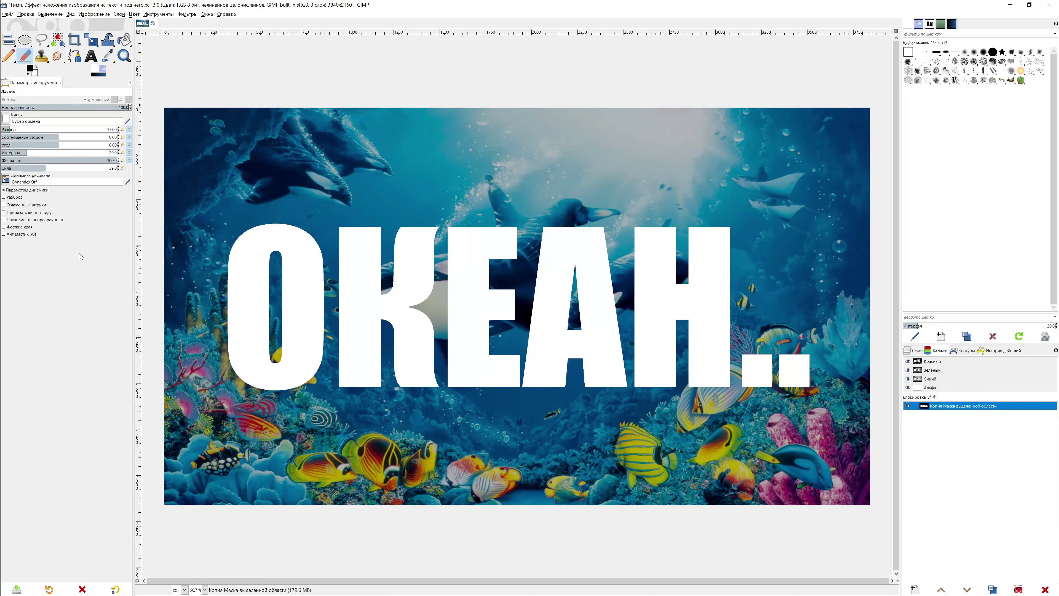
pyautogui.click(1040, 71)
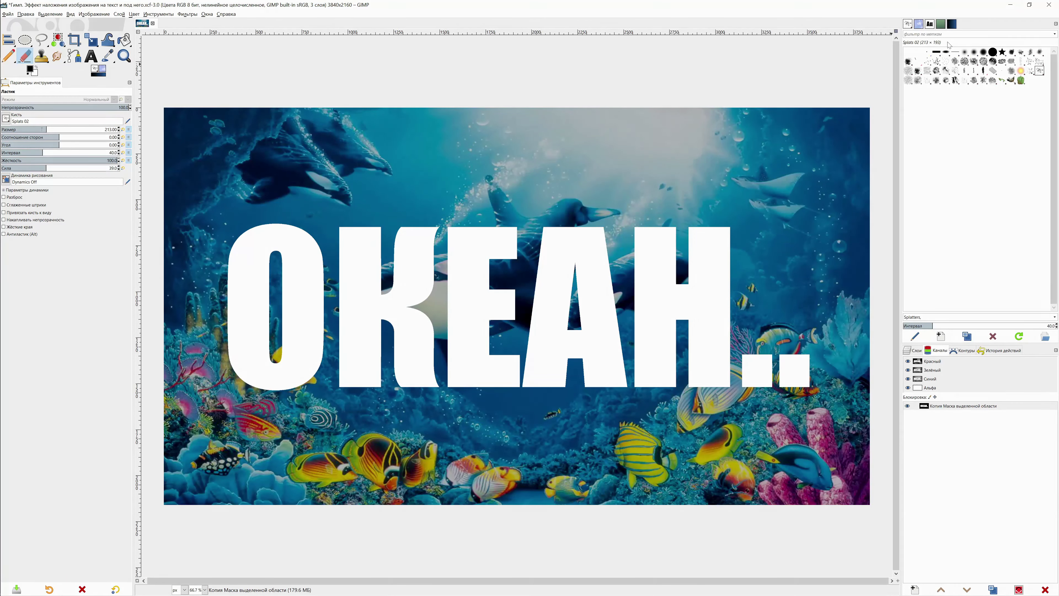
pyautogui.click(42, 129)
pyautogui.moveTo(45, 129); pyautogui.dragTo(45, 129)
# Set the Eraser's dynamics to Pencil Generic and enable smooth strokes and incremental opacity
pyautogui.click(5, 179)
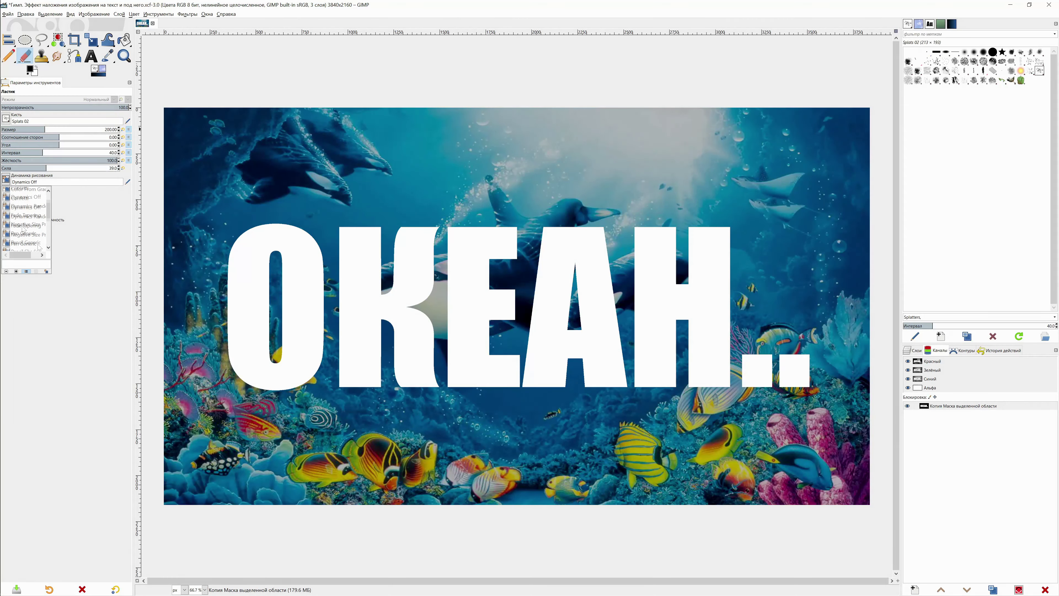
pyautogui.click(38, 244)
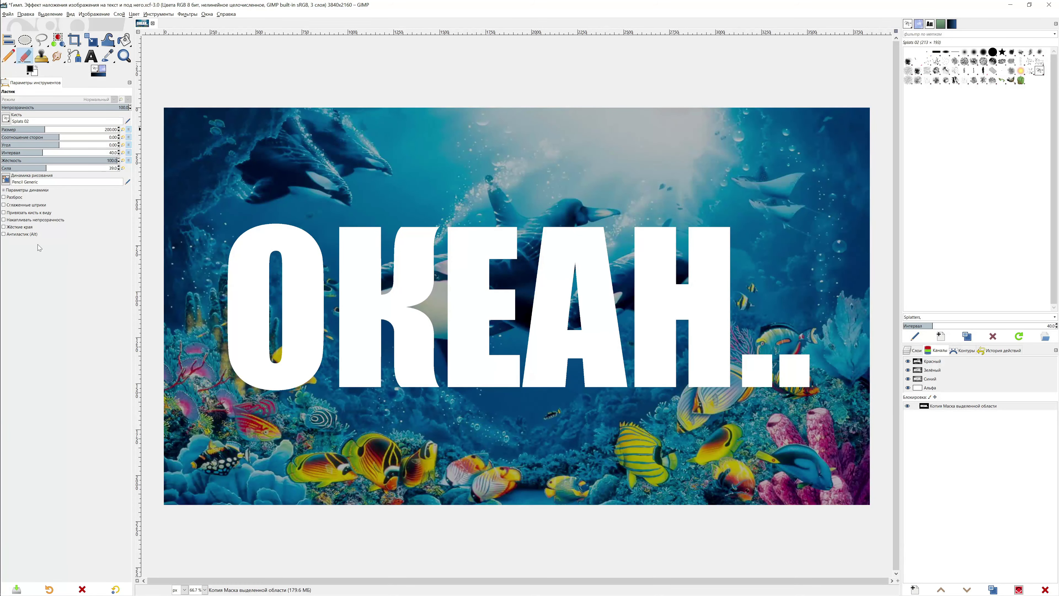
pyautogui.click(71, 205)
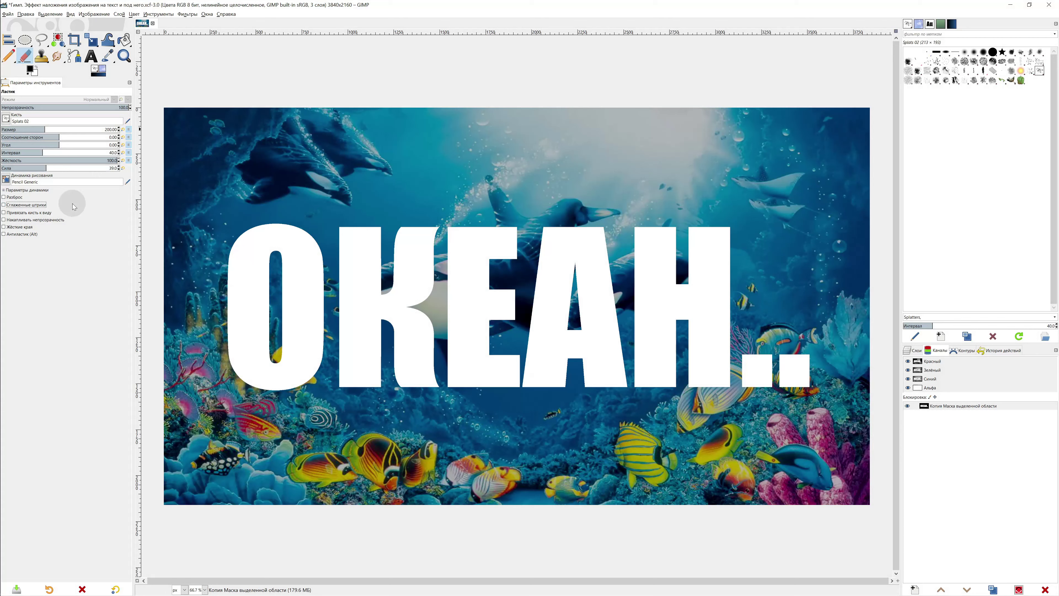
pyautogui.click(100, 235)
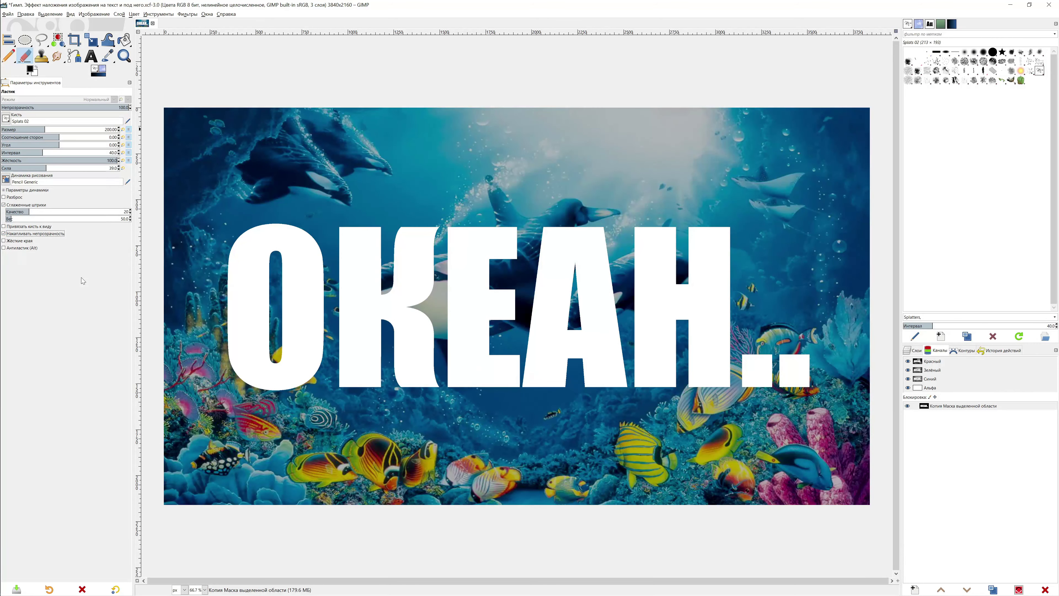
# Hide the "ОКЕАН.." text layer and return to the list of channels
pyautogui.click(916, 352)
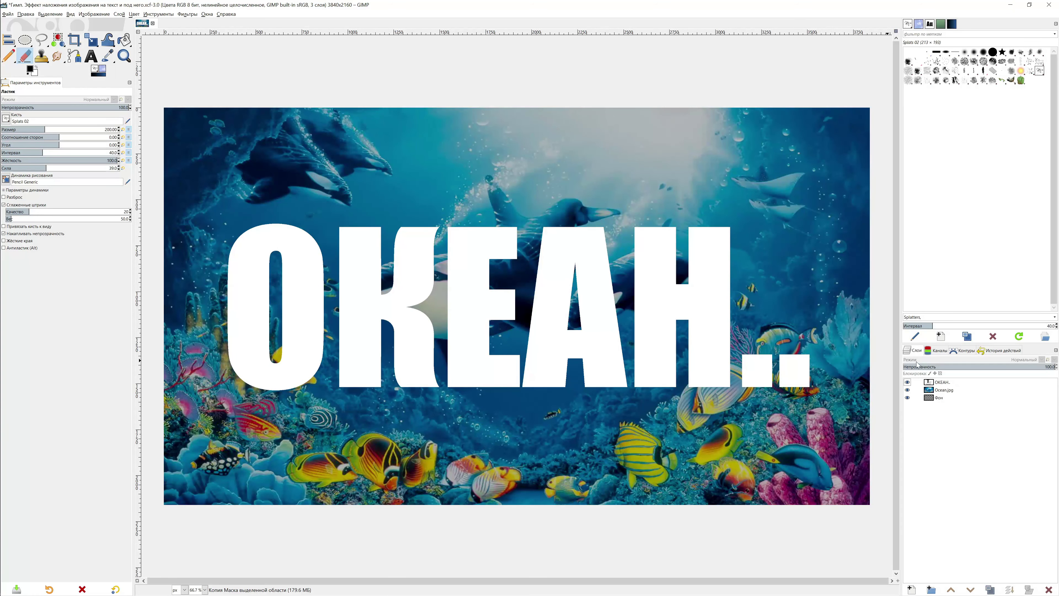
pyautogui.click(908, 382)
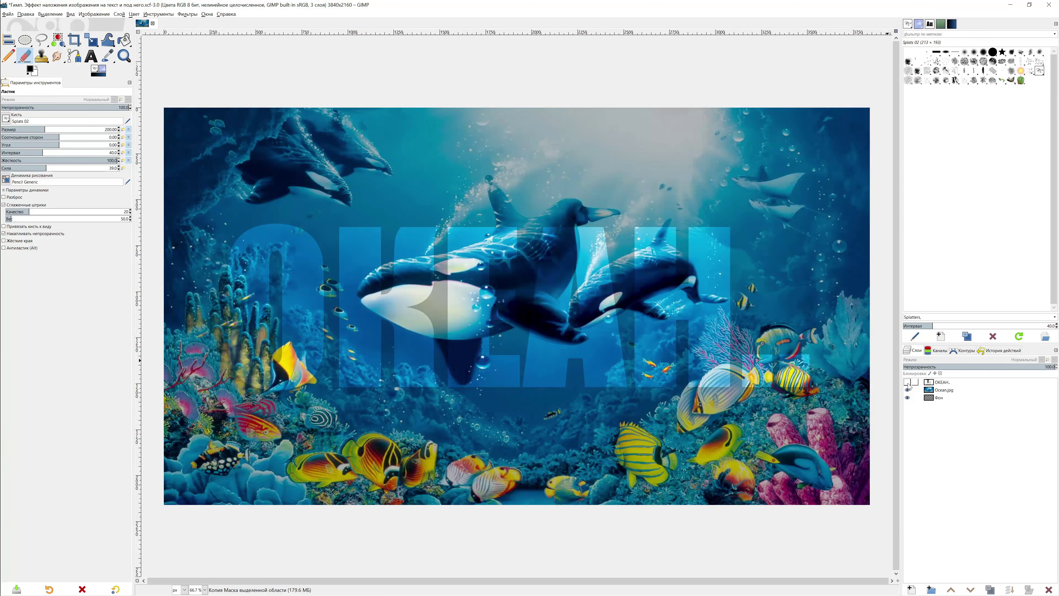
pyautogui.click(940, 351)
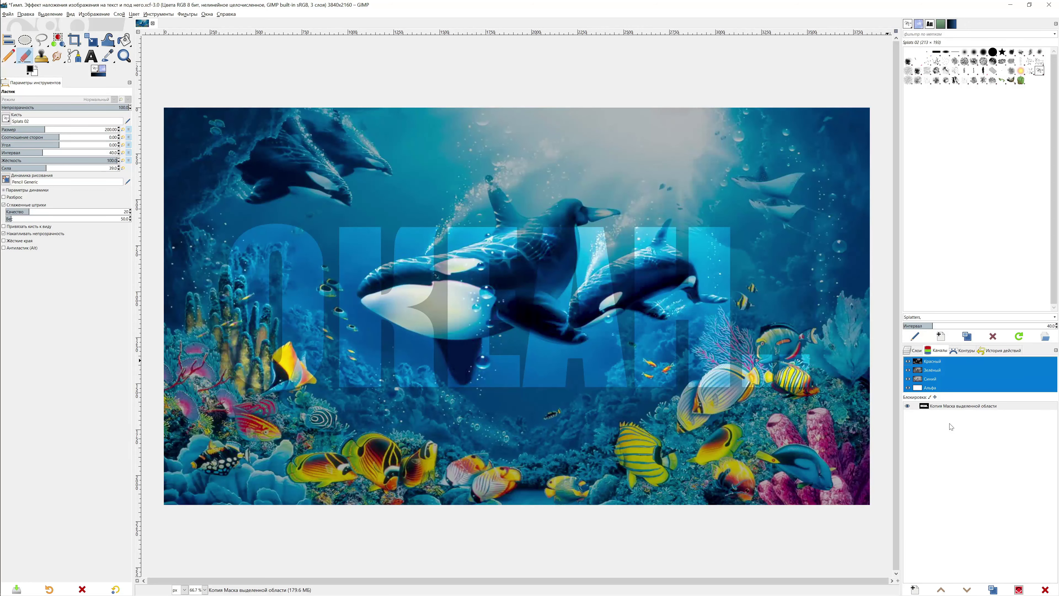
# Raise the fill opacity of the selection mask channel to about 85
pyautogui.rightClick(1012, 407)
pyautogui.click(1003, 409)
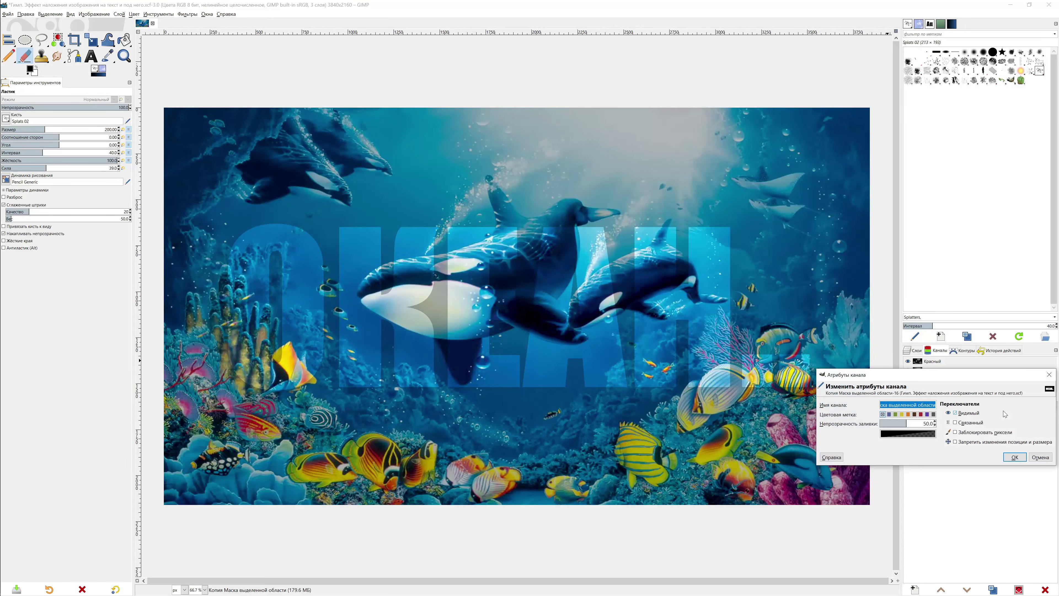
pyautogui.moveTo(909, 426); pyautogui.dragTo(955, 465)
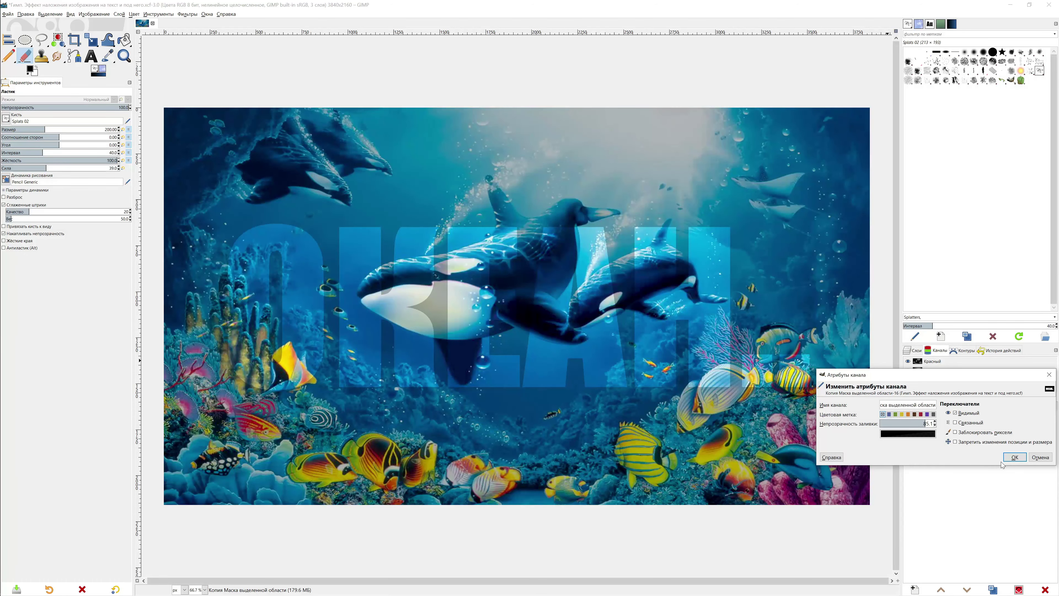
pyautogui.click(1010, 459)
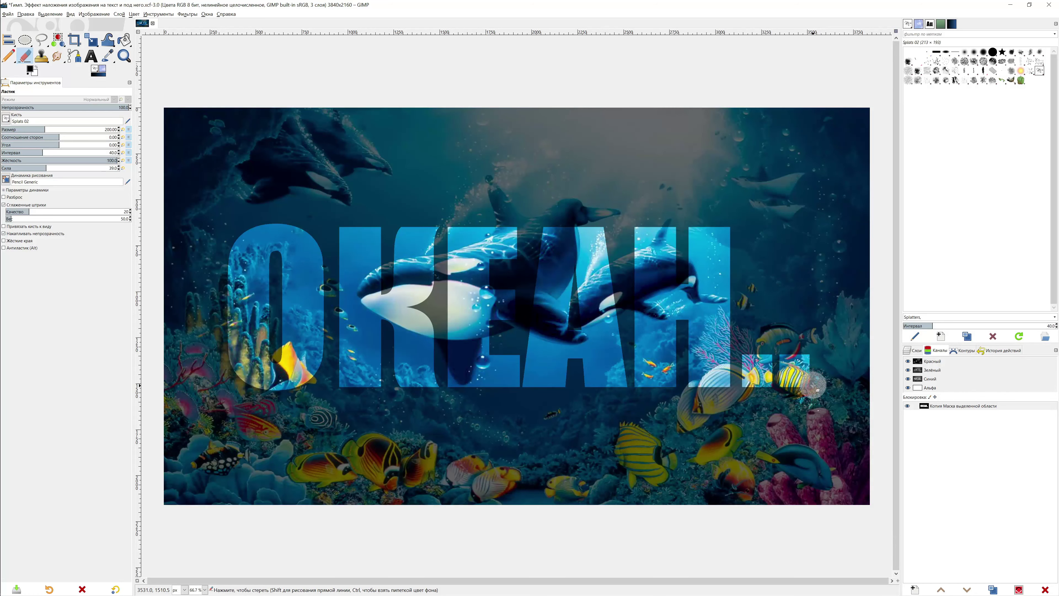
# Erase splatters from the mask channel around the final dots, the Н, the rays, and above and below the middle letters
pyautogui.moveTo(813, 386)
pyautogui.mouseDown()
pyautogui.moveTo(820, 422)
pyautogui.moveTo(828, 407)
pyautogui.moveTo(810, 389)
pyautogui.mouseUp()
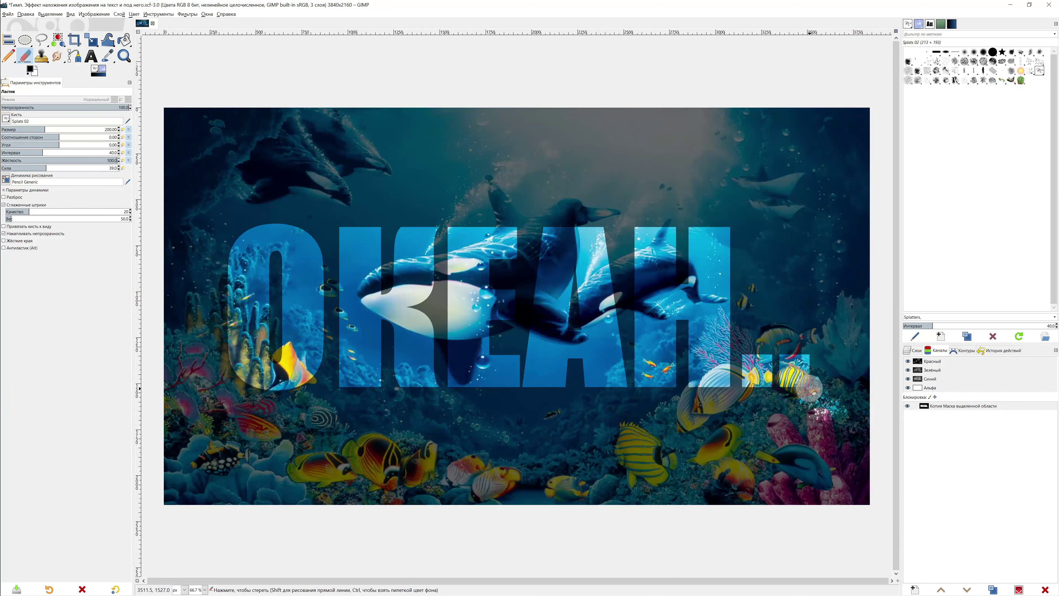
pyautogui.moveTo(724, 222)
pyautogui.mouseDown()
pyautogui.moveTo(739, 226)
pyautogui.moveTo(736, 312)
pyautogui.mouseUp()
pyautogui.moveTo(732, 201)
pyautogui.mouseDown()
pyautogui.moveTo(832, 222)
pyautogui.moveTo(741, 182)
pyautogui.moveTo(861, 189)
pyautogui.moveTo(754, 157)
pyautogui.moveTo(744, 142)
pyautogui.moveTo(774, 223)
pyautogui.moveTo(781, 183)
pyautogui.moveTo(792, 193)
pyautogui.moveTo(809, 176)
pyautogui.moveTo(678, 192)
pyautogui.moveTo(753, 166)
pyautogui.moveTo(768, 218)
pyautogui.moveTo(795, 176)
pyautogui.moveTo(811, 225)
pyautogui.moveTo(710, 179)
pyautogui.moveTo(756, 220)
pyautogui.moveTo(746, 145)
pyautogui.moveTo(714, 179)
pyautogui.moveTo(800, 241)
pyautogui.moveTo(779, 199)
pyautogui.mouseUp()
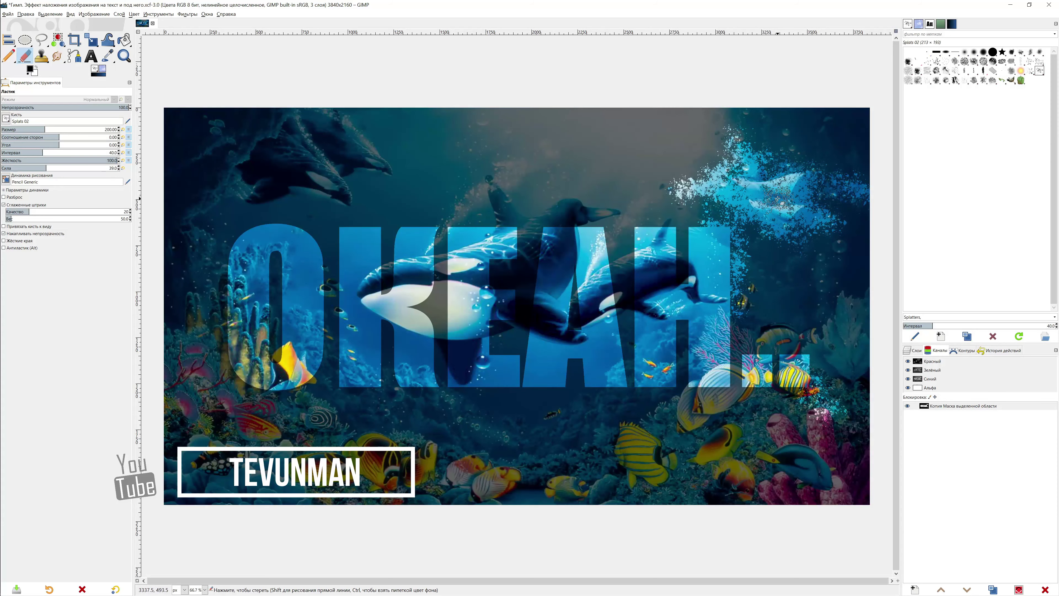
pyautogui.moveTo(683, 357)
pyautogui.mouseDown()
pyautogui.moveTo(650, 404)
pyautogui.moveTo(532, 395)
pyautogui.moveTo(521, 356)
pyautogui.moveTo(517, 411)
pyautogui.moveTo(477, 397)
pyautogui.moveTo(577, 397)
pyautogui.moveTo(471, 397)
pyautogui.moveTo(553, 420)
pyautogui.moveTo(503, 412)
pyautogui.moveTo(486, 356)
pyautogui.moveTo(495, 321)
pyautogui.moveTo(481, 351)
pyautogui.mouseUp()
pyautogui.moveTo(425, 239)
pyautogui.mouseDown()
pyautogui.moveTo(469, 213)
pyautogui.moveTo(449, 205)
pyautogui.moveTo(477, 189)
pyautogui.mouseUp()
pyautogui.moveTo(602, 248)
pyautogui.mouseDown()
pyautogui.moveTo(639, 214)
pyautogui.moveTo(583, 205)
pyautogui.mouseUp()
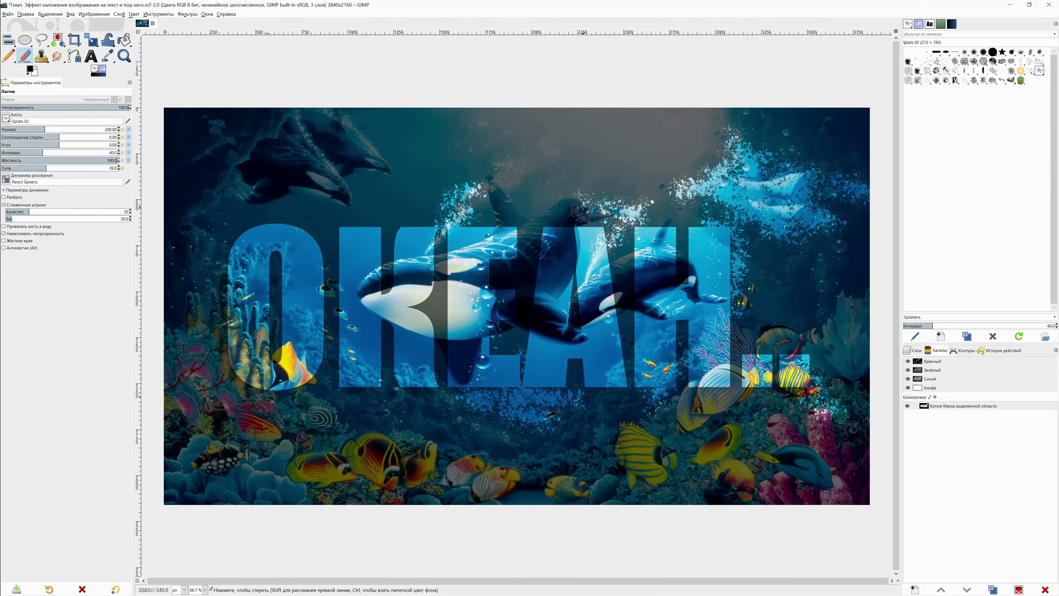
# Erase more mask splatters around the О, under the К and beside the last dot, and hide the mask channel
pyautogui.moveTo(270, 401)
pyautogui.mouseDown()
pyautogui.moveTo(313, 390)
pyautogui.moveTo(325, 353)
pyautogui.mouseUp()
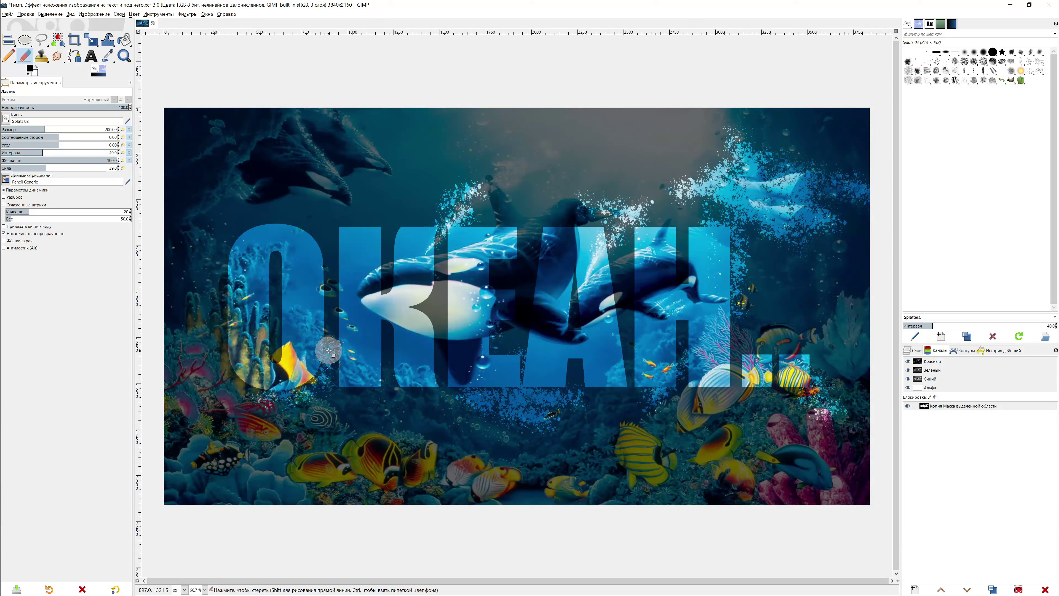
pyautogui.moveTo(226, 229); pyautogui.dragTo(232, 208)
pyautogui.moveTo(311, 211)
pyautogui.mouseDown()
pyautogui.moveTo(348, 214)
pyautogui.moveTo(321, 237)
pyautogui.moveTo(333, 252)
pyautogui.mouseUp()
pyautogui.moveTo(235, 407)
pyautogui.mouseDown()
pyautogui.moveTo(193, 418)
pyautogui.moveTo(258, 426)
pyautogui.moveTo(178, 422)
pyautogui.mouseUp()
pyautogui.moveTo(384, 357)
pyautogui.mouseDown()
pyautogui.moveTo(378, 387)
pyautogui.moveTo(397, 397)
pyautogui.moveTo(384, 417)
pyautogui.mouseUp()
pyautogui.moveTo(818, 354); pyautogui.dragTo(822, 396)
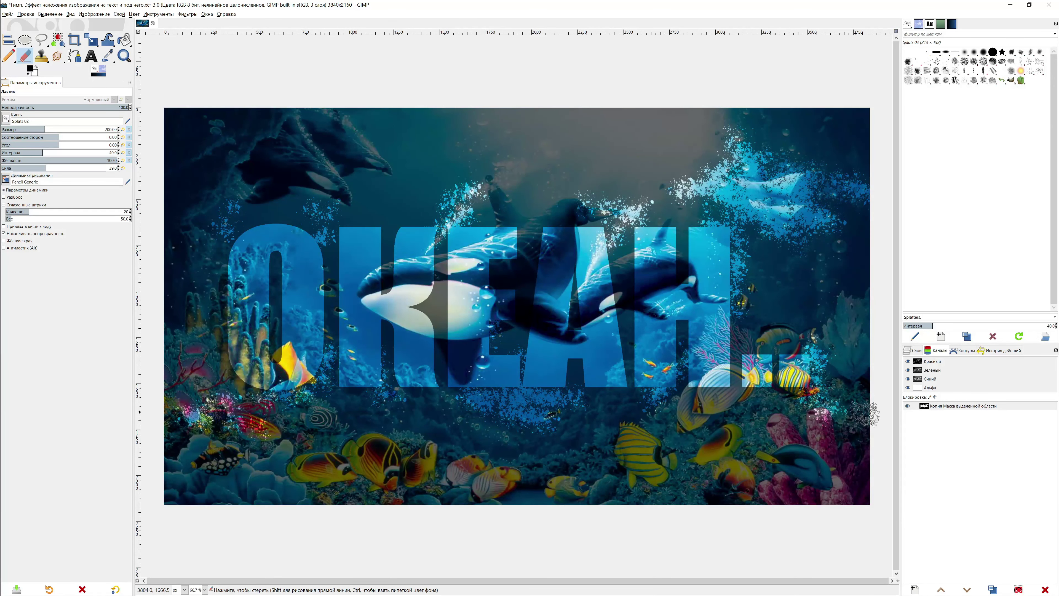
pyautogui.click(908, 406)
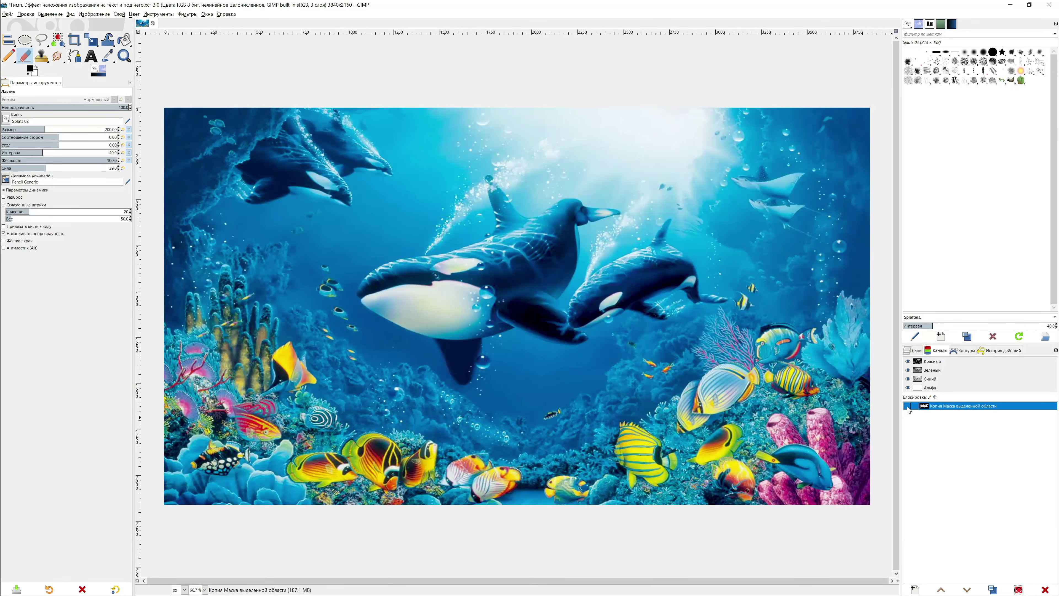
# Load the selection mask channel as a selection and make the Ocean.jpg layer active
pyautogui.rightClick(1011, 407)
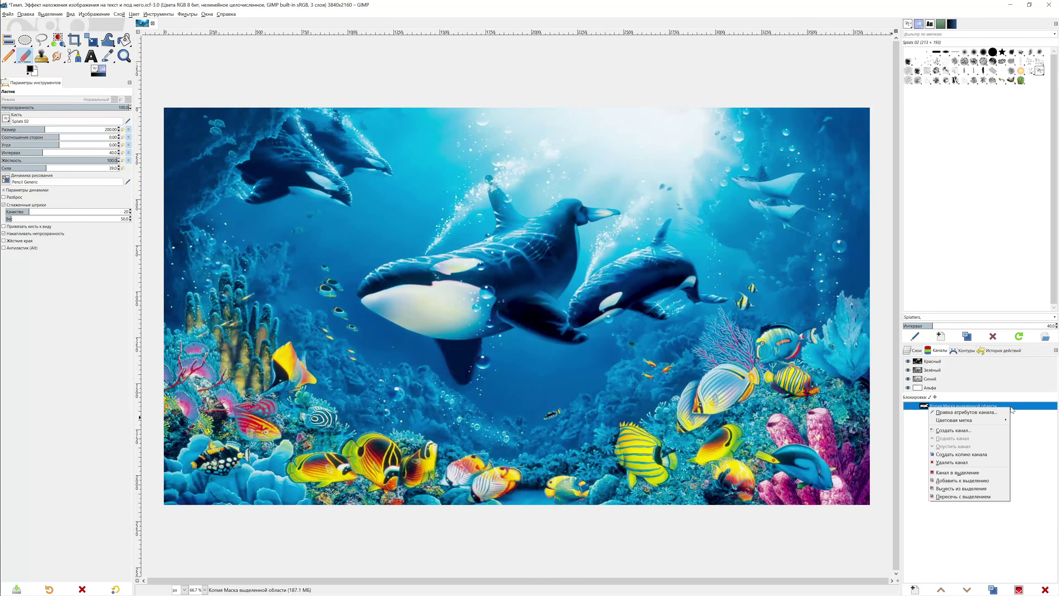
pyautogui.click(1002, 472)
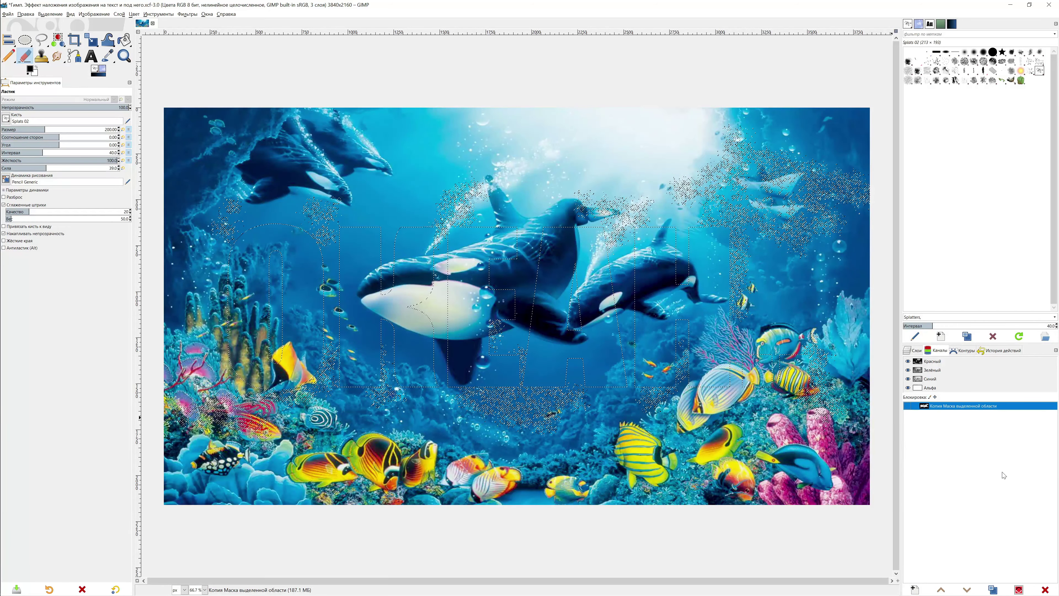
pyautogui.click(917, 350)
pyautogui.click(977, 391)
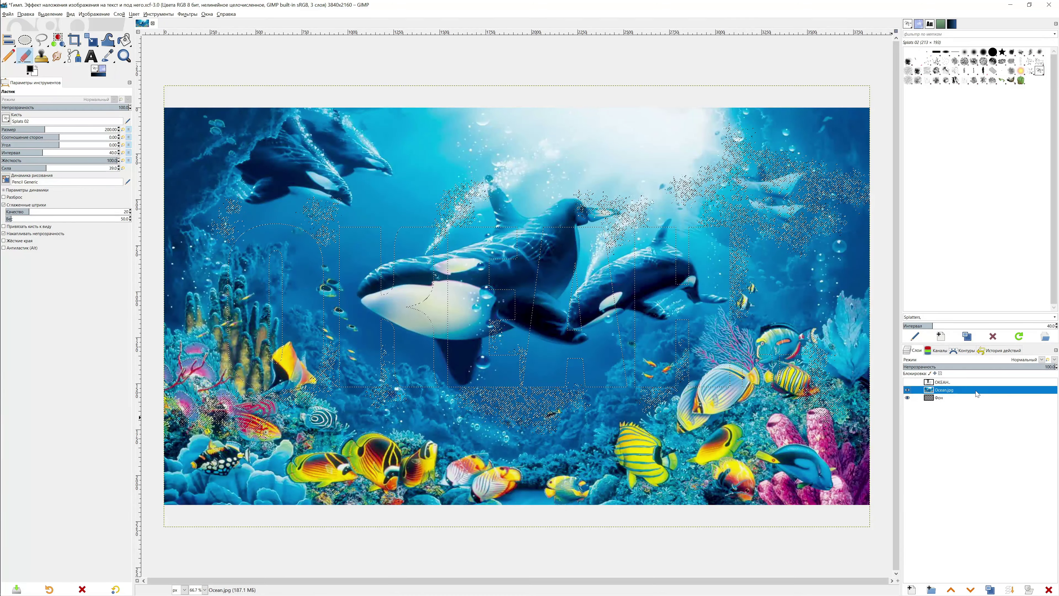
# Invert the selection and clear the ocean picture outside the letters and splatters on the Ocean.jpg layer
pyautogui.rightClick(362, 327)
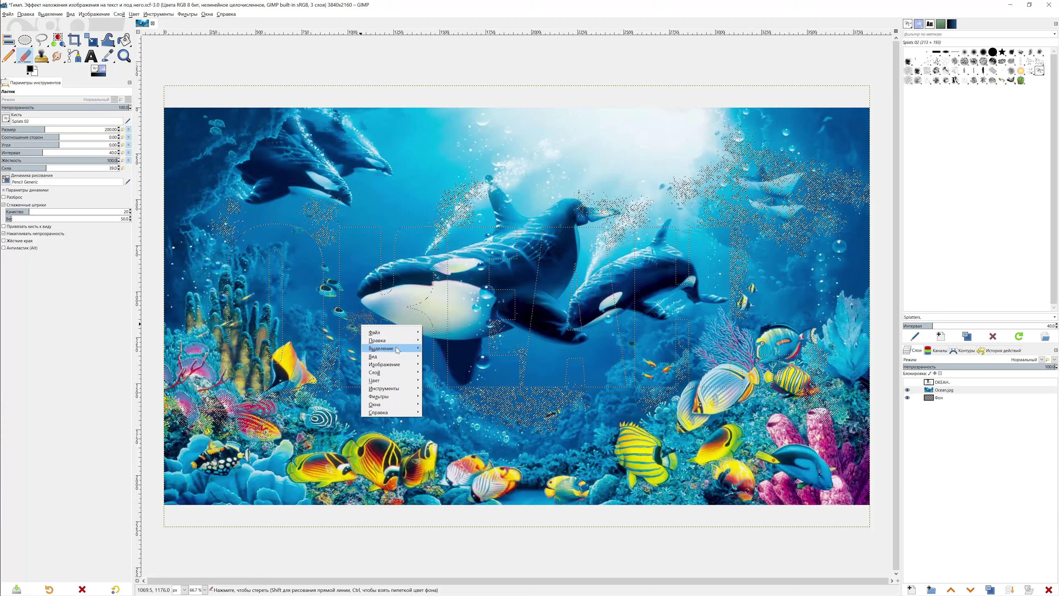
pyautogui.moveTo(380, 349)
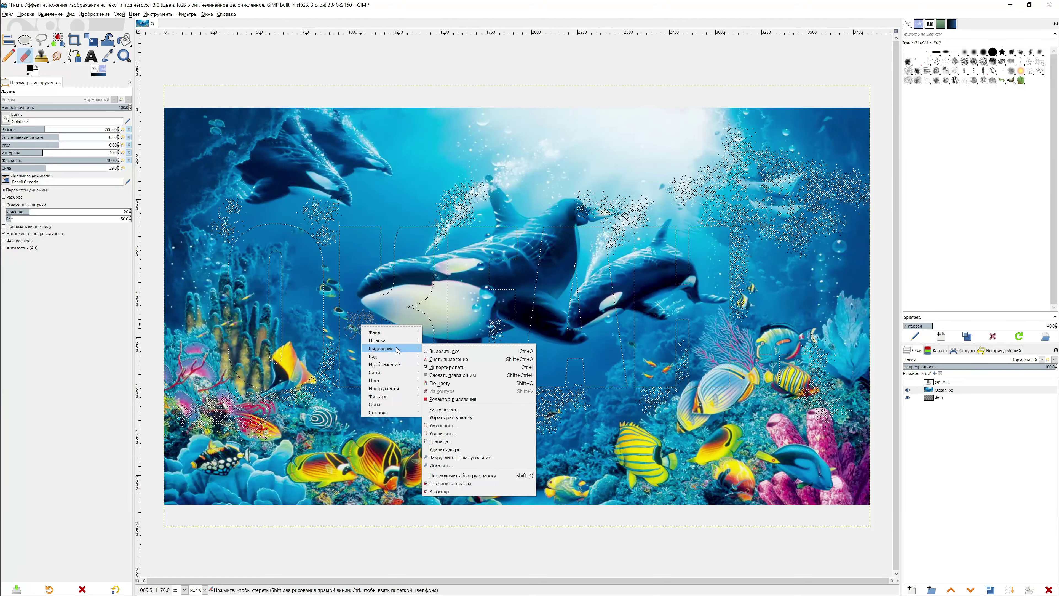
pyautogui.click(485, 369)
pyautogui.rightClick(411, 344)
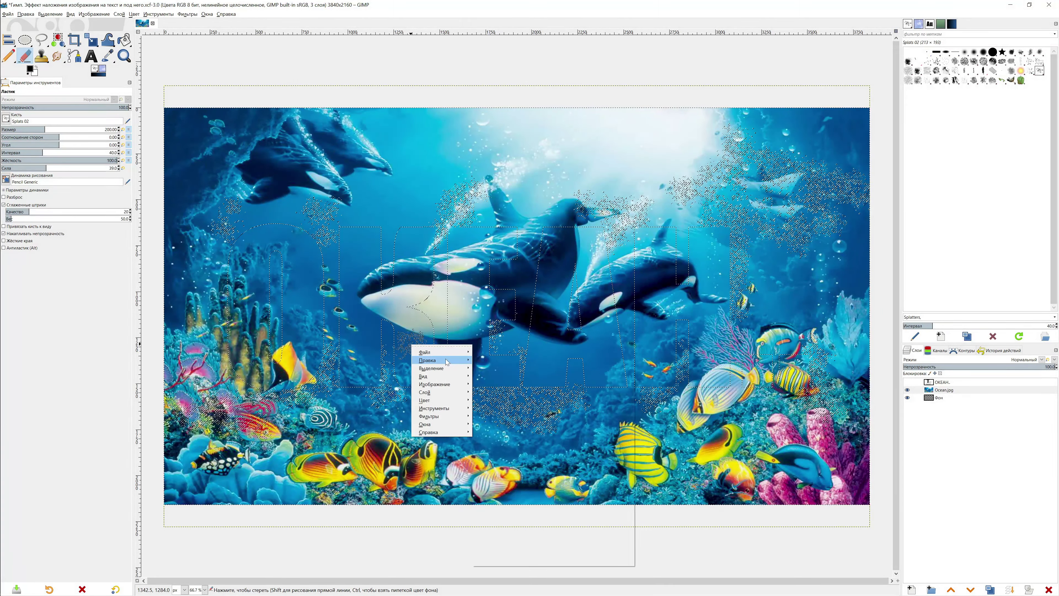
pyautogui.moveTo(438, 360)
pyautogui.click(512, 463)
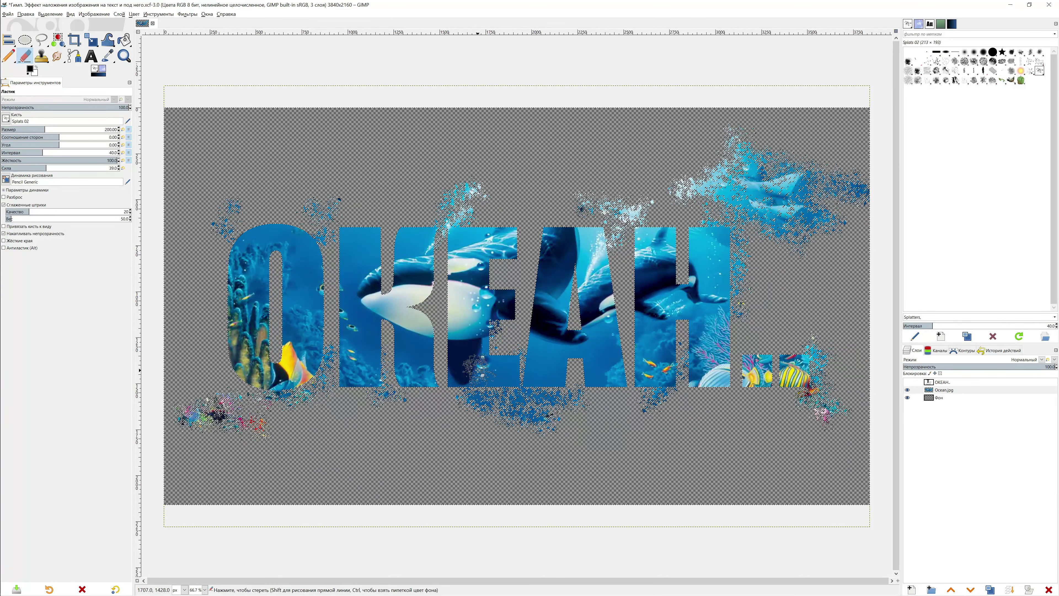
# Show the "ОКЕАН.." text layer and give it a black drop shadow with X and Y offsets of 9.091 and opacity 2.000
pyautogui.click(908, 382)
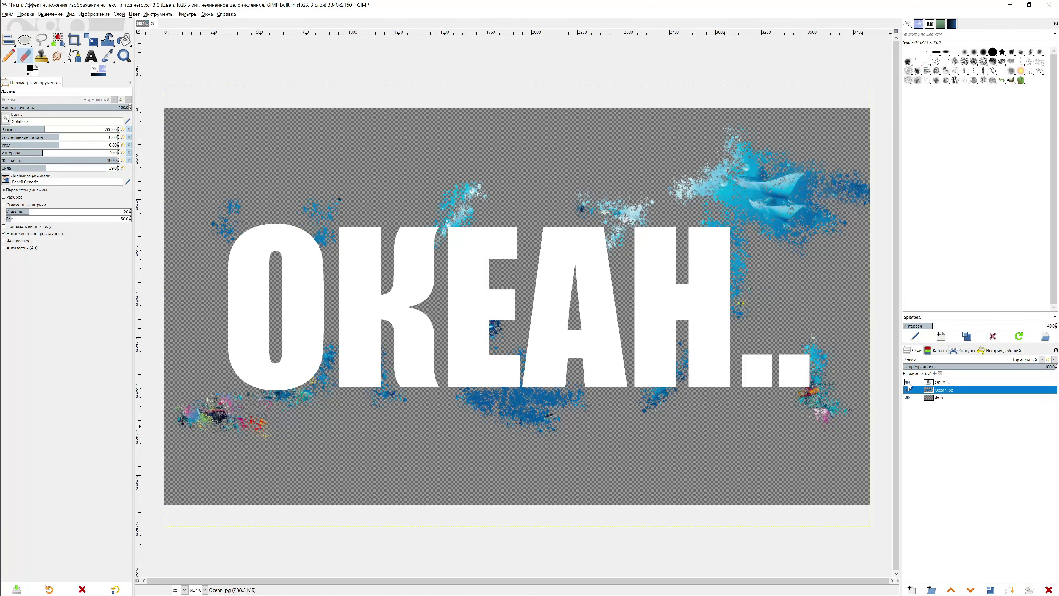
pyautogui.click(968, 383)
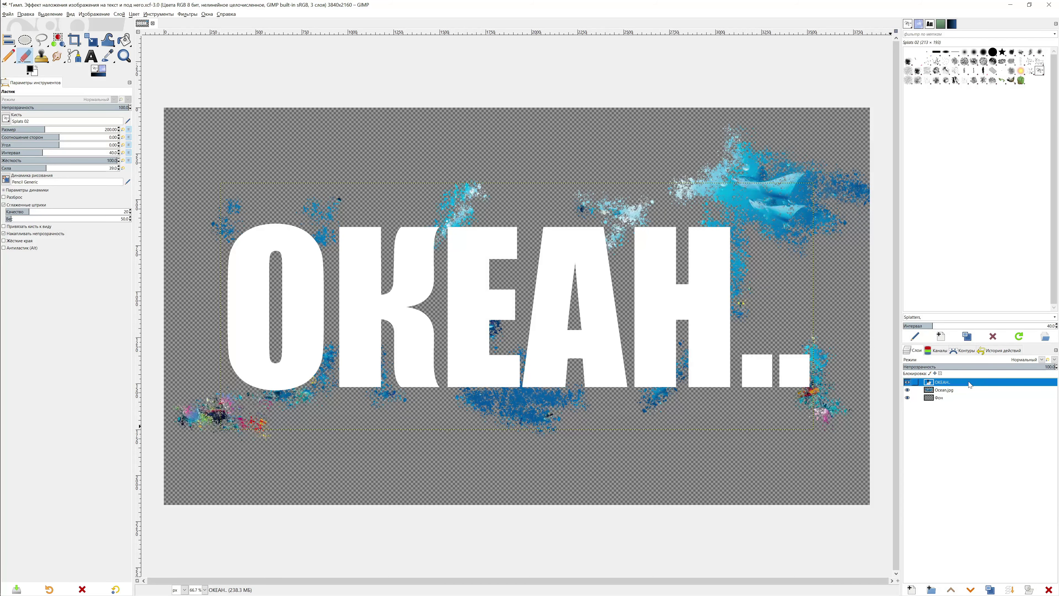
pyautogui.rightClick(359, 343)
pyautogui.moveTo(402, 416)
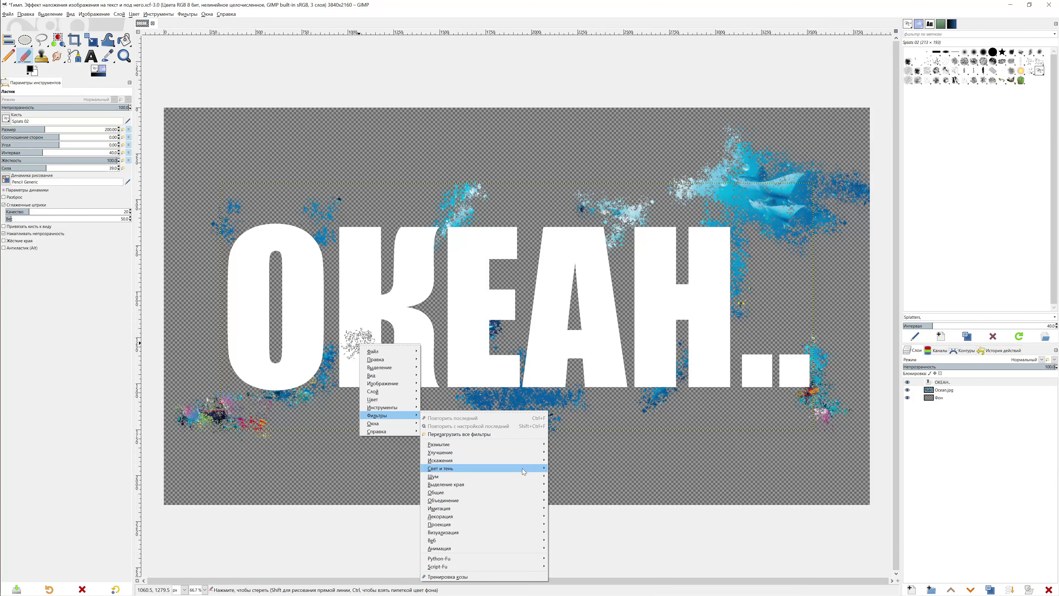
pyautogui.moveTo(524, 469)
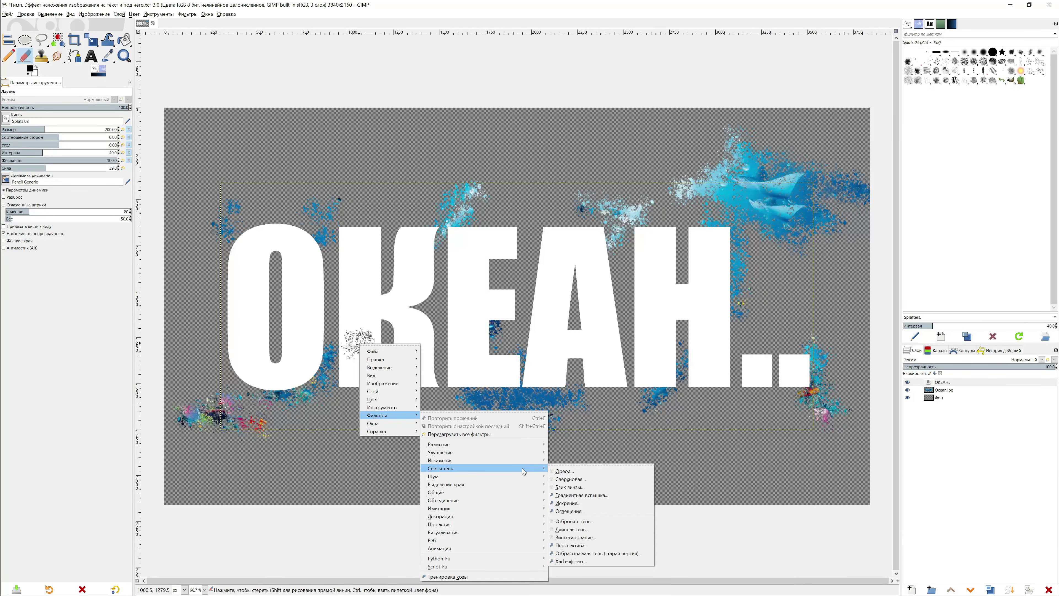
pyautogui.click(623, 522)
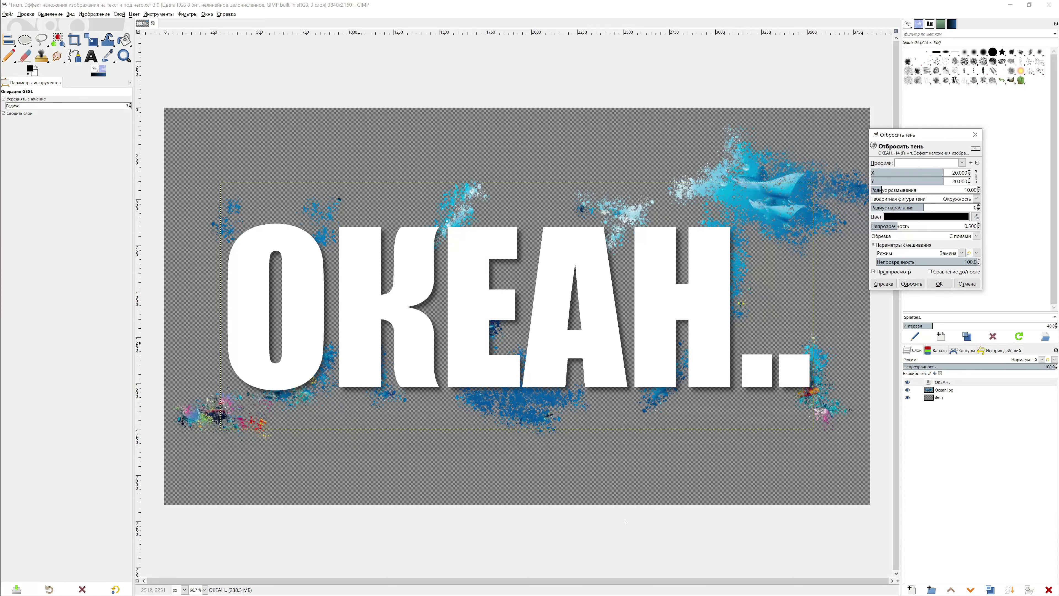
pyautogui.click(931, 172)
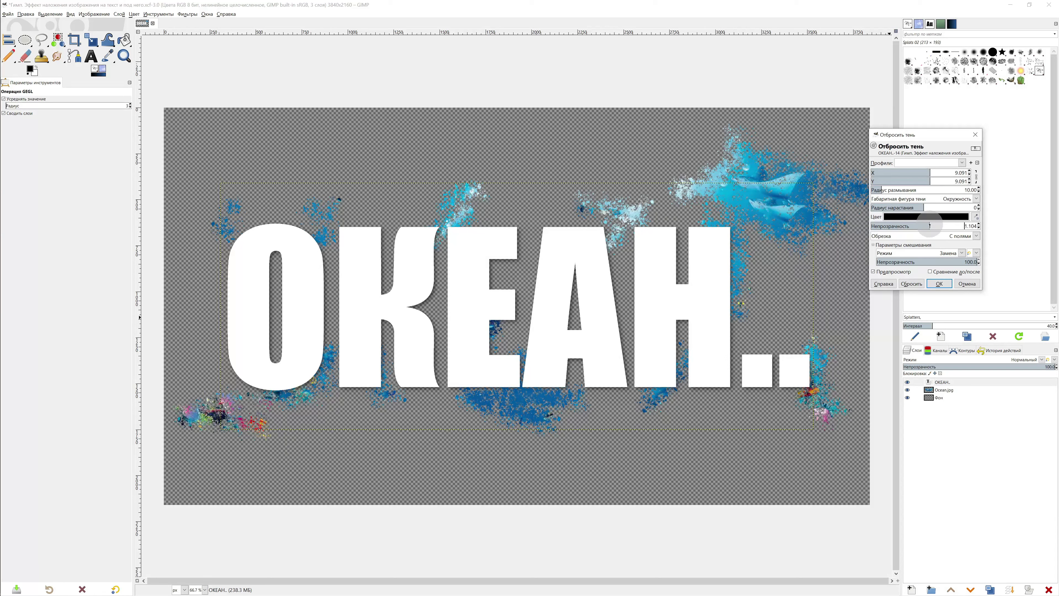
pyautogui.moveTo(899, 225); pyautogui.dragTo(1004, 232)
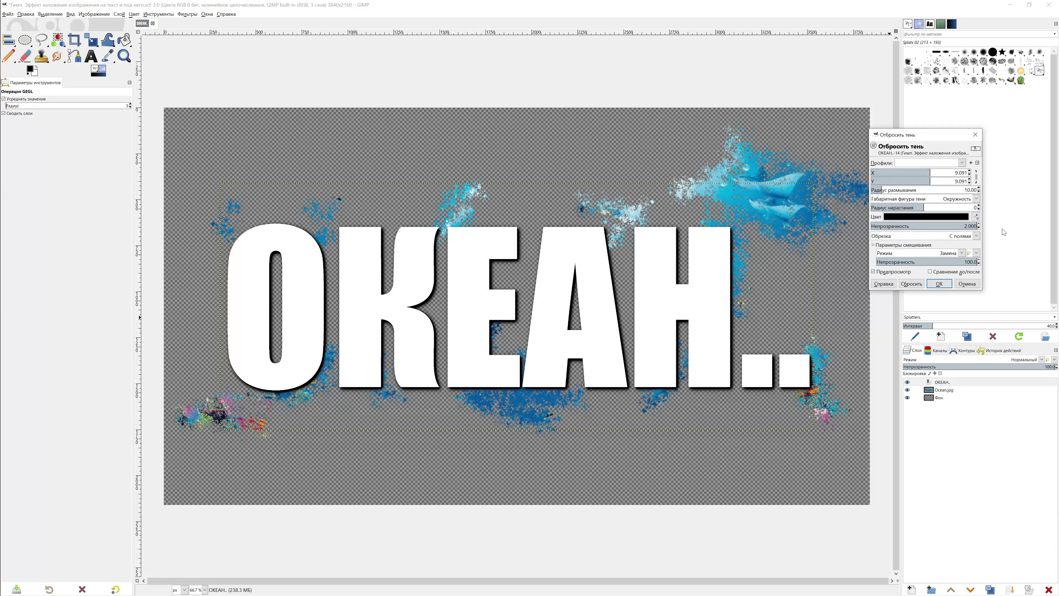
pyautogui.click(938, 285)
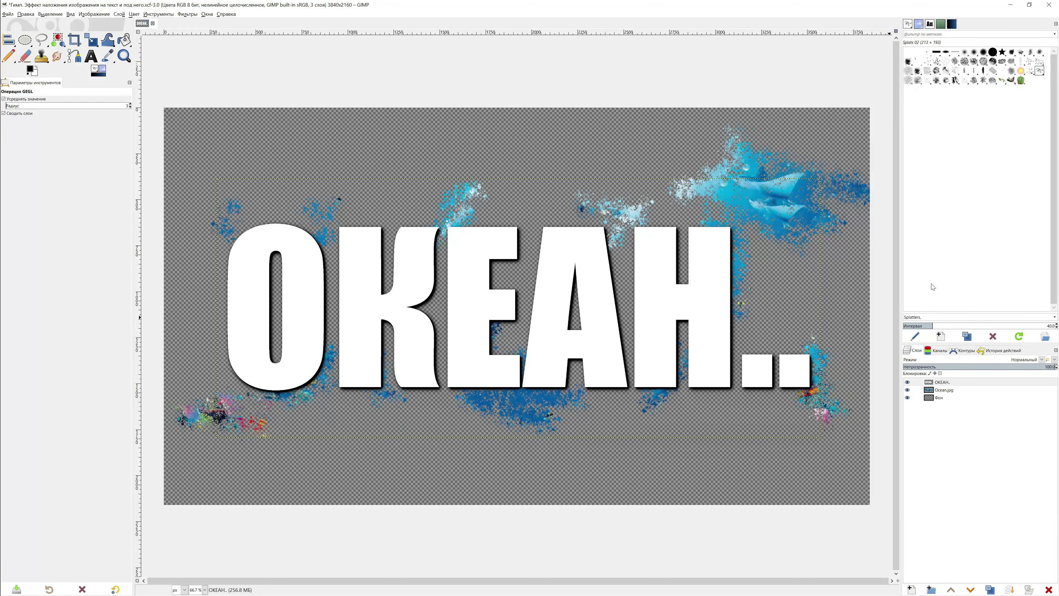
# Open Color to Alpha for the "ОКЕАН.." layer with white as the color to make transparent
pyautogui.rightClick(468, 294)
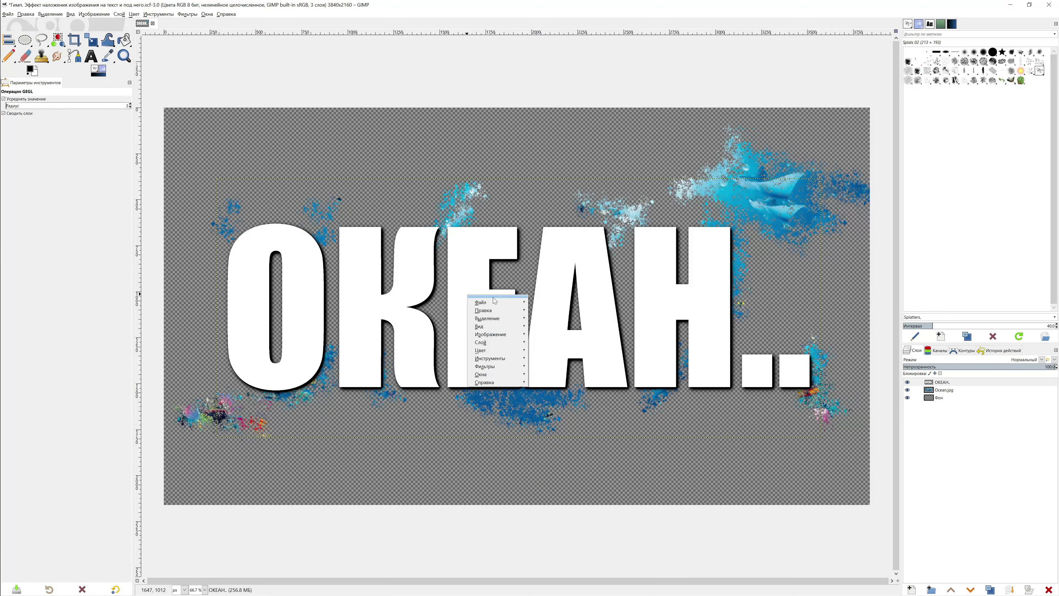
pyautogui.moveTo(504, 347)
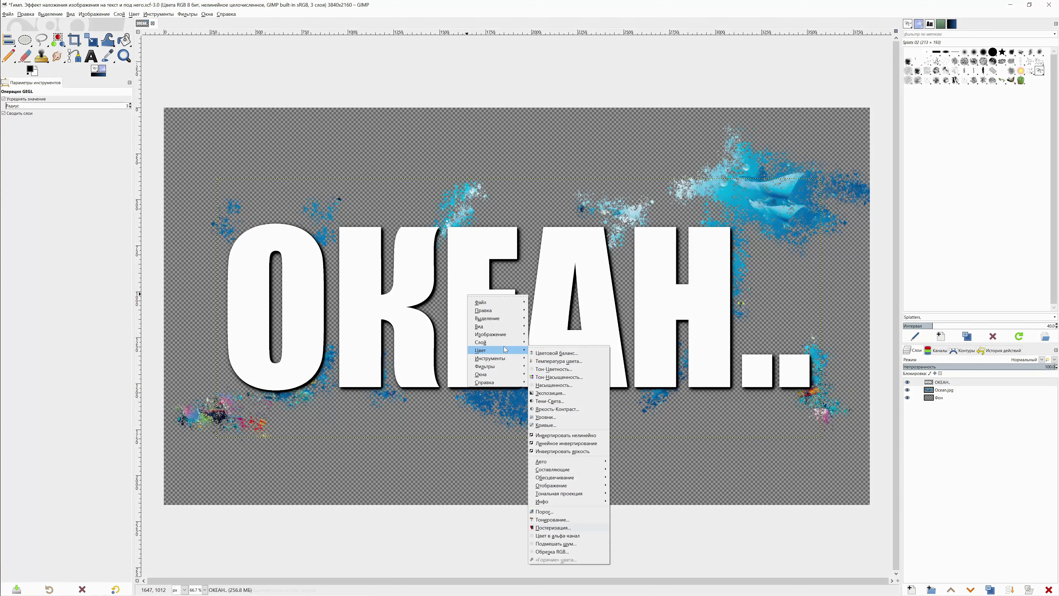
pyautogui.click(577, 536)
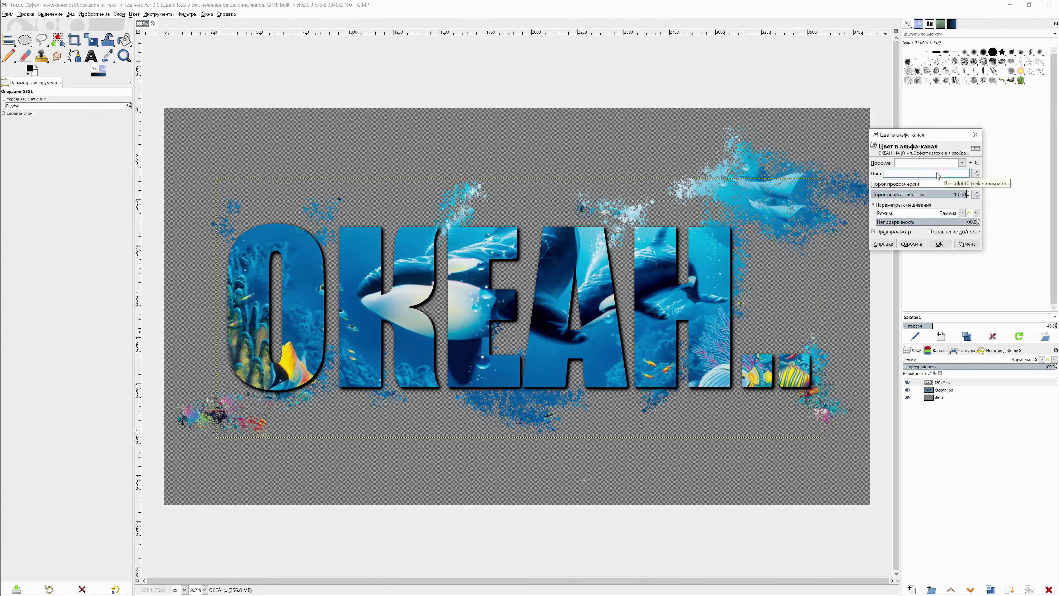
pyautogui.click(926, 173)
pyautogui.click(905, 167)
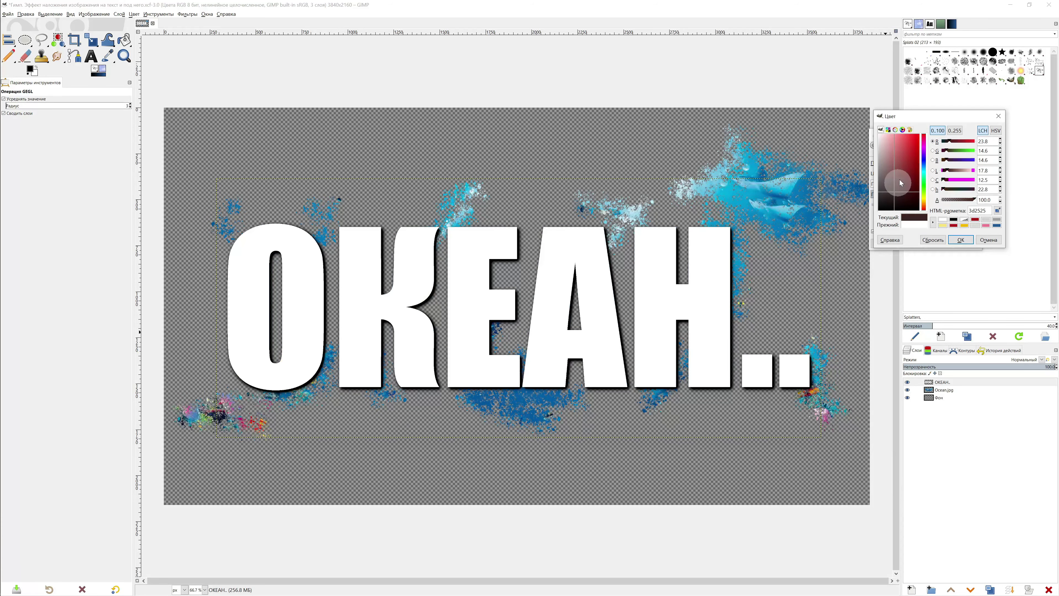
pyautogui.click(989, 240)
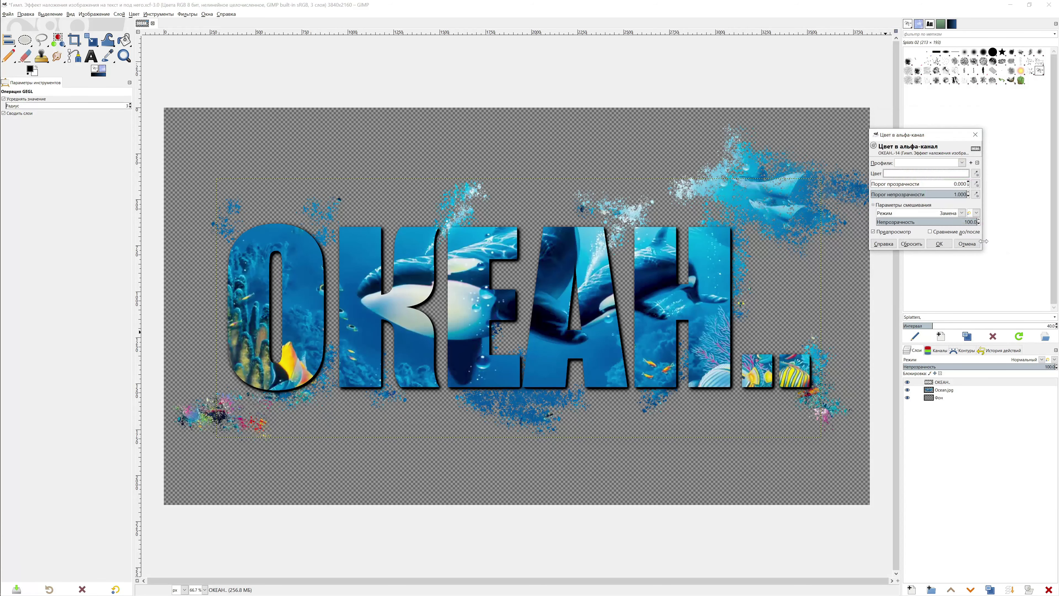
# Apply the Color to Alpha conversion of white on the "ОКЕАН.." layer
pyautogui.click(940, 244)
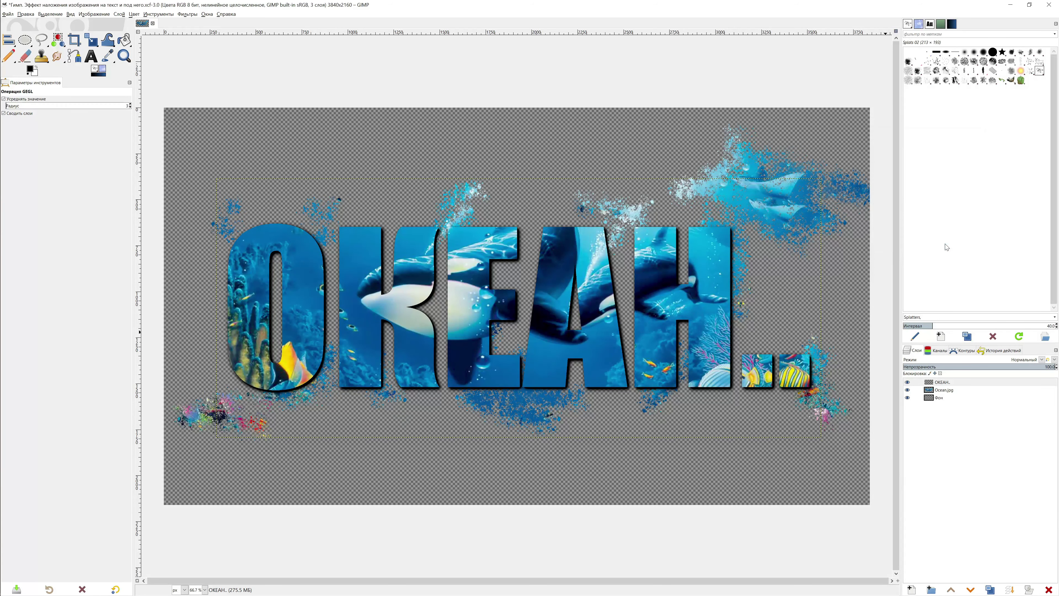